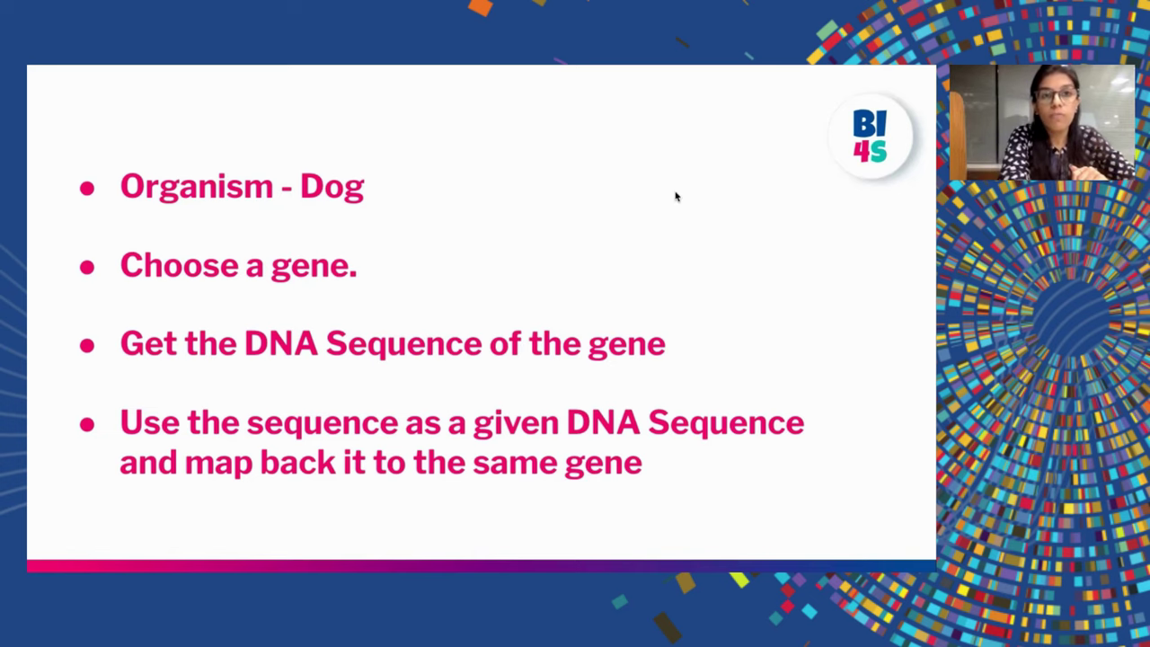
Step: Leave the slideshow, switch to the NCBI site and search the Genome database for Dog
key("Escape")
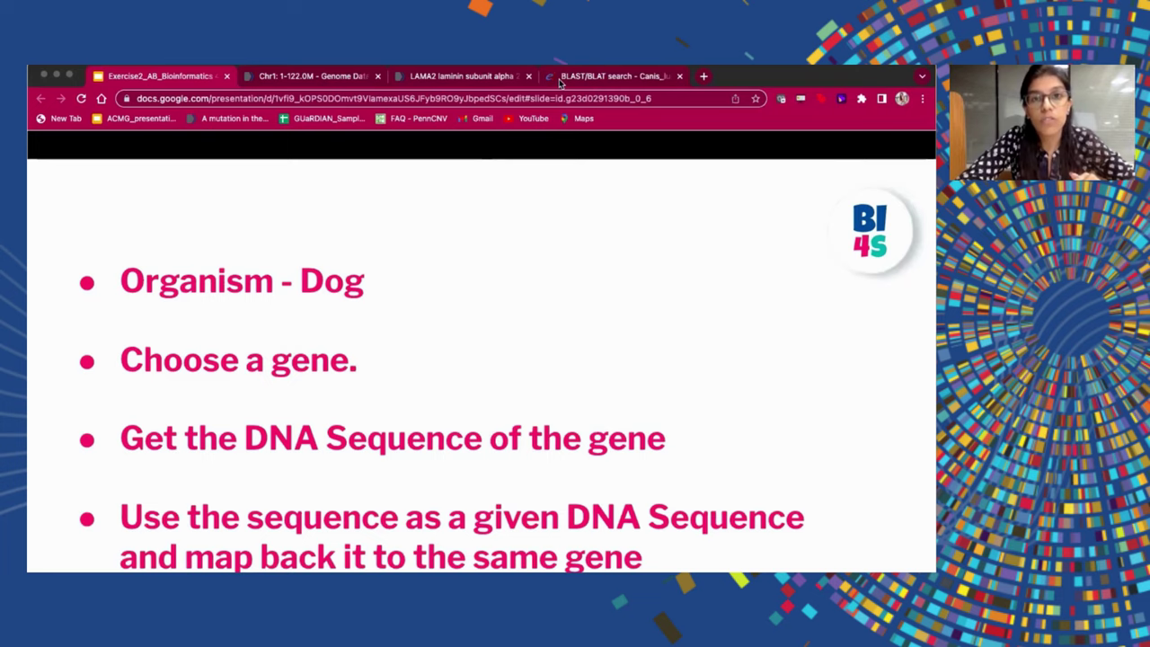
key("ctrl+Tab")
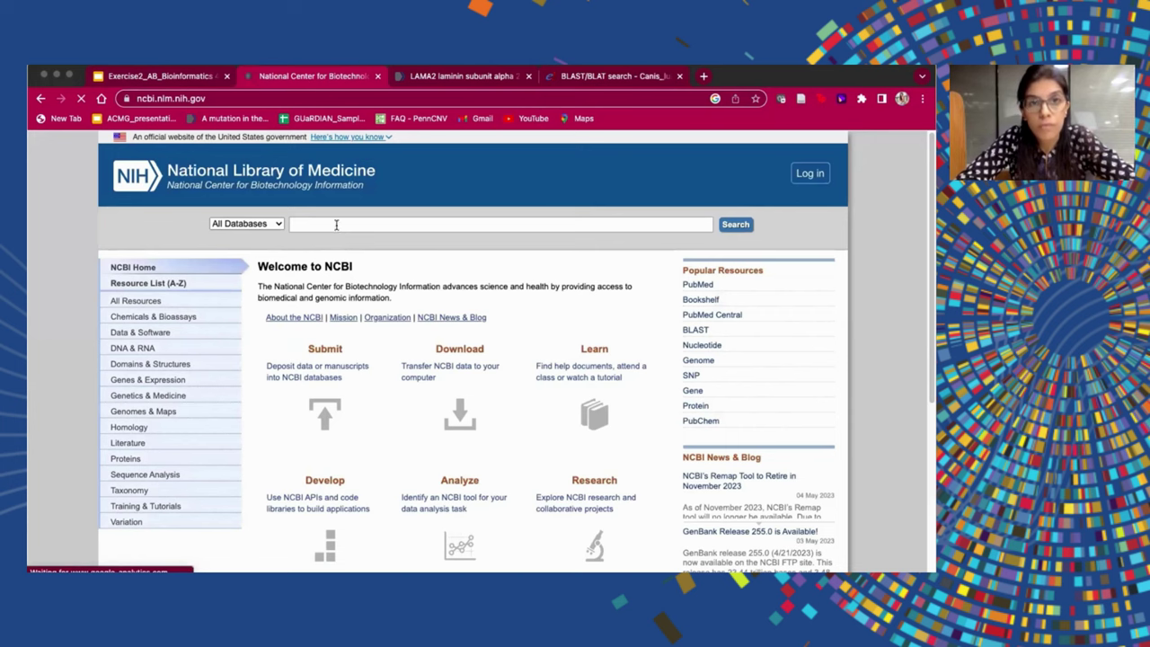
left_click(280, 225)
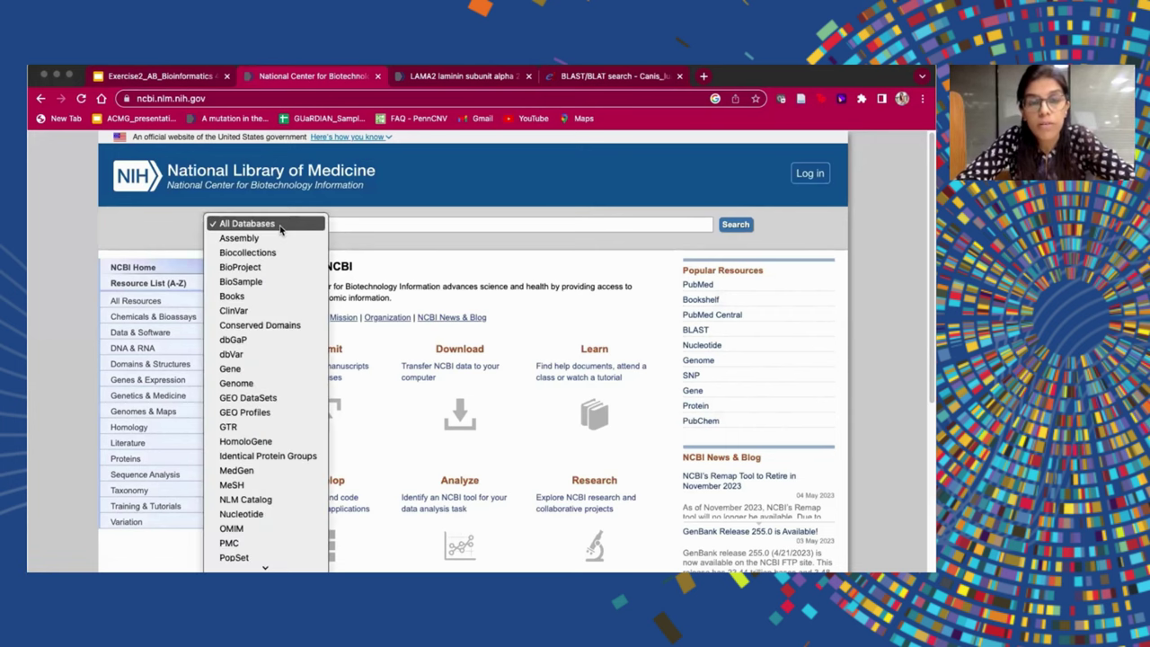
left_click(257, 387)
left_click(327, 223)
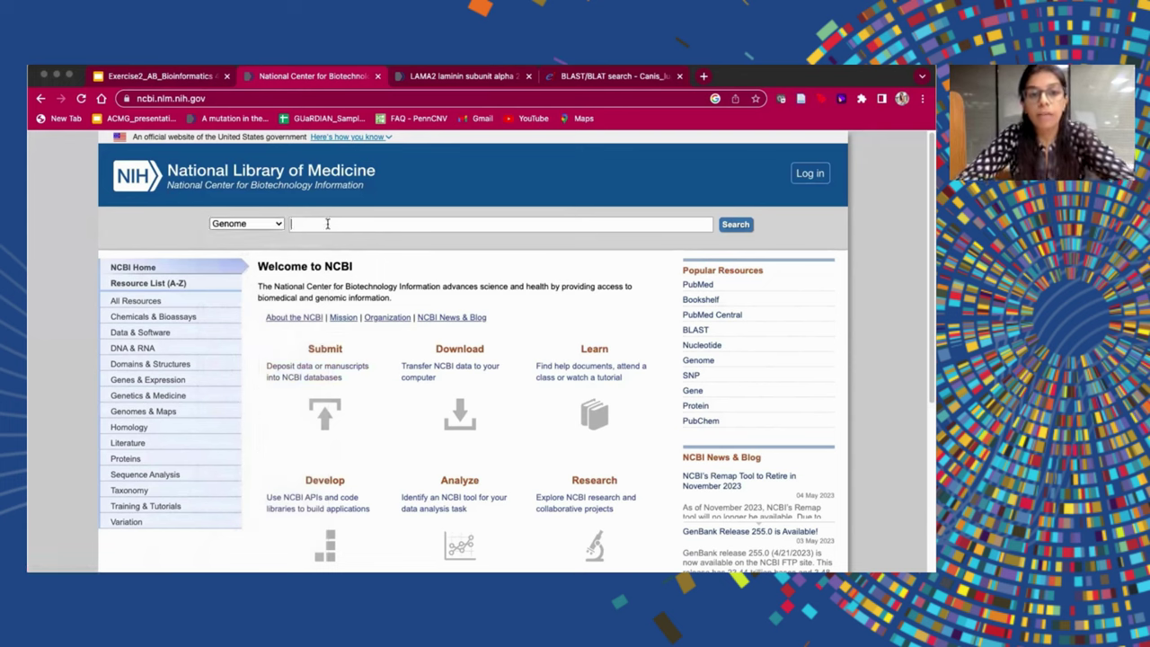
type("Dog")
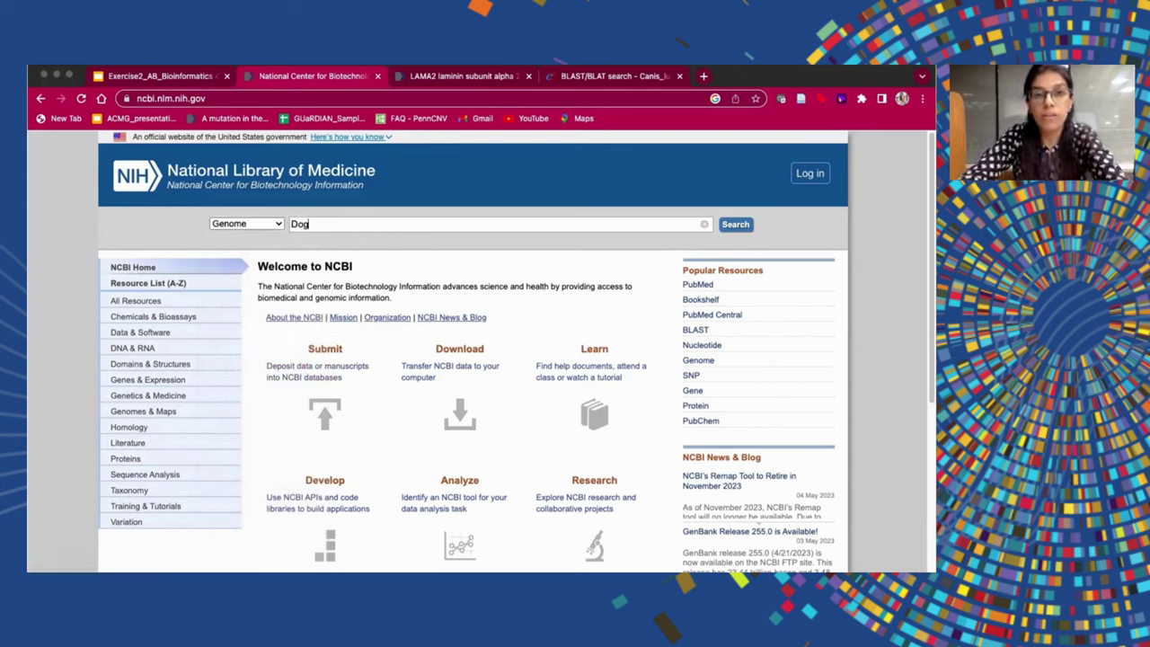
key("Return")
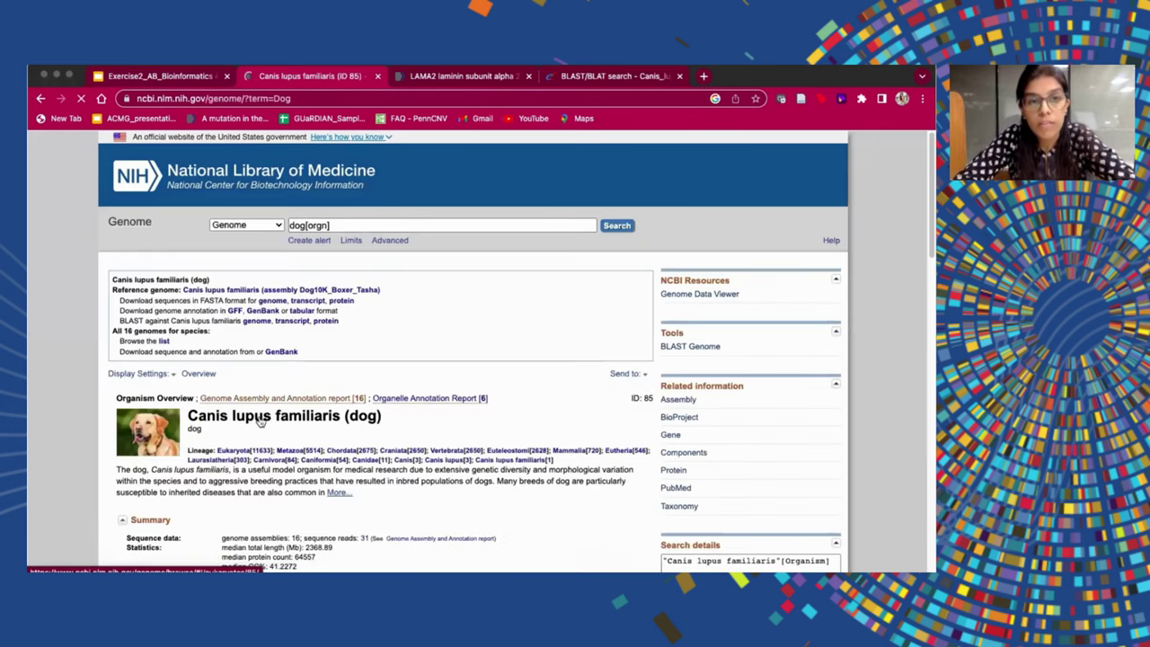
Step: Examine the dog genome record, from the reference genome links and summary to the chromosome table and chromosome diagram
scroll(259, 415, "down", 2)
scroll(258, 416, "down", 1)
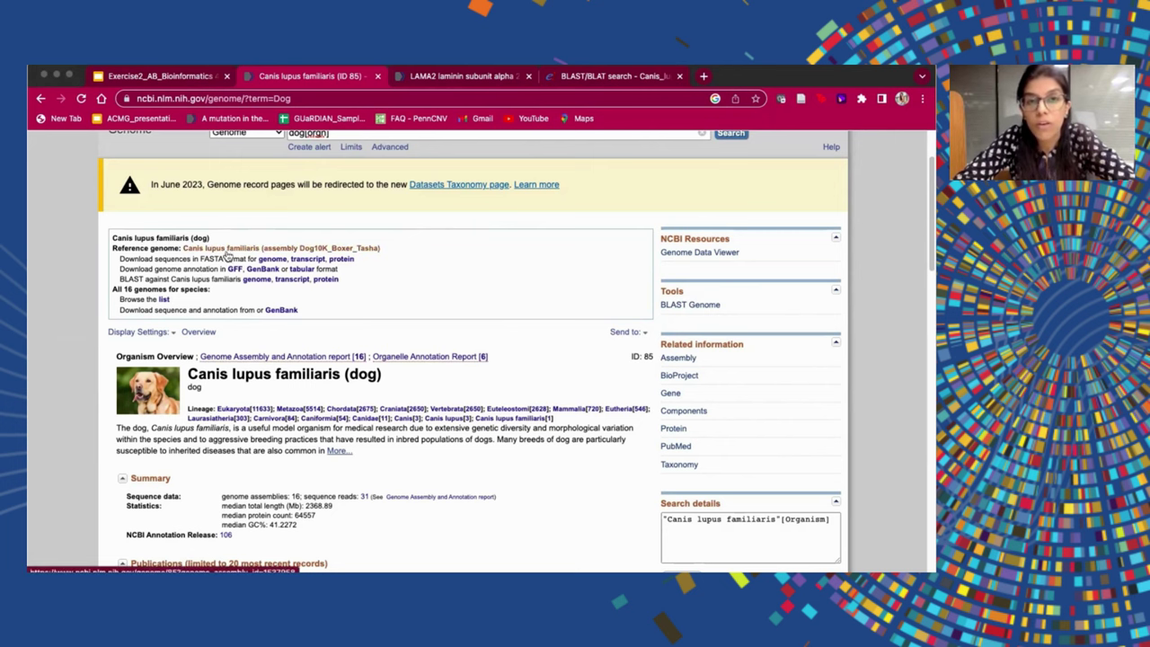
scroll(274, 256, "down", 1)
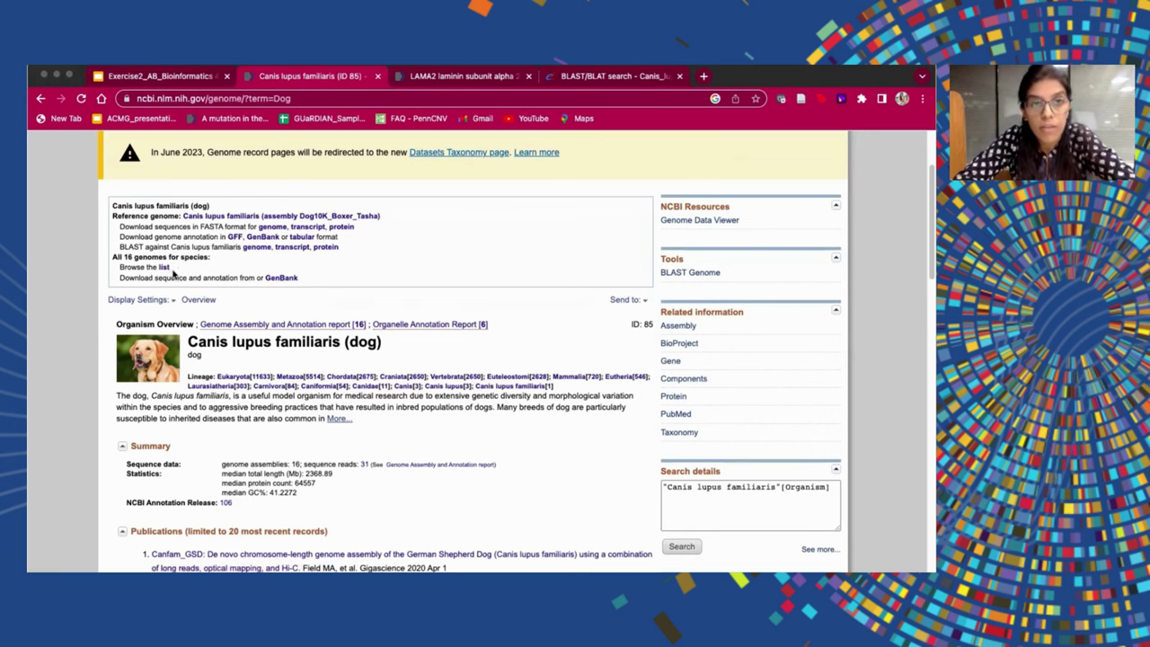
scroll(188, 368, "down", 1)
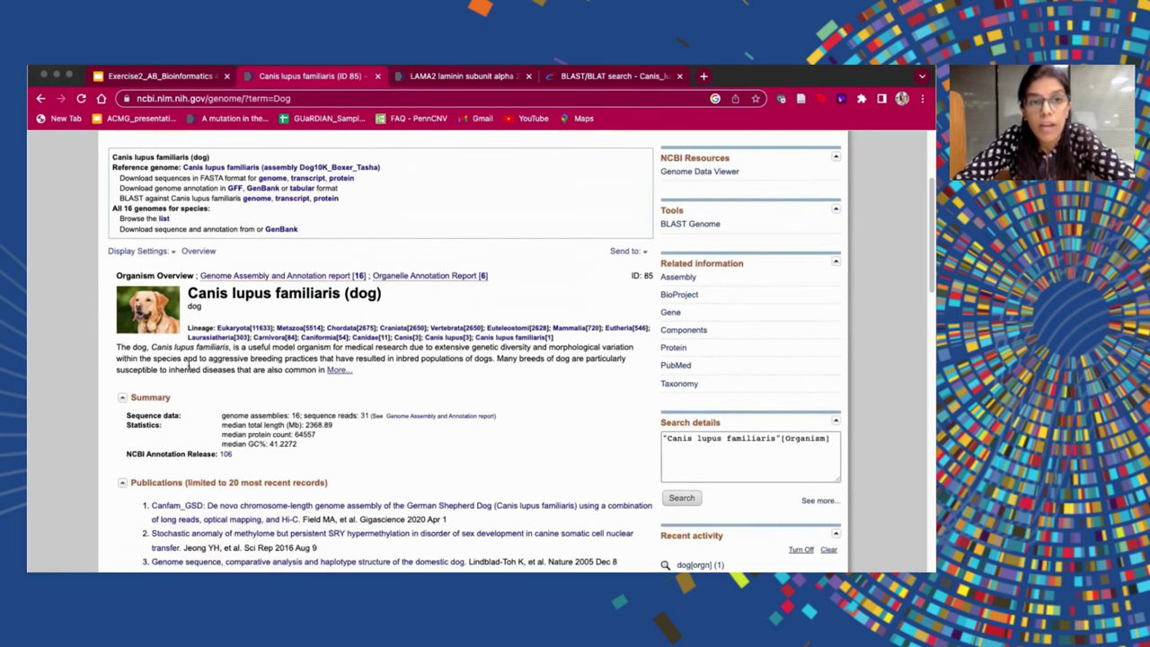
scroll(189, 366, "down", 2)
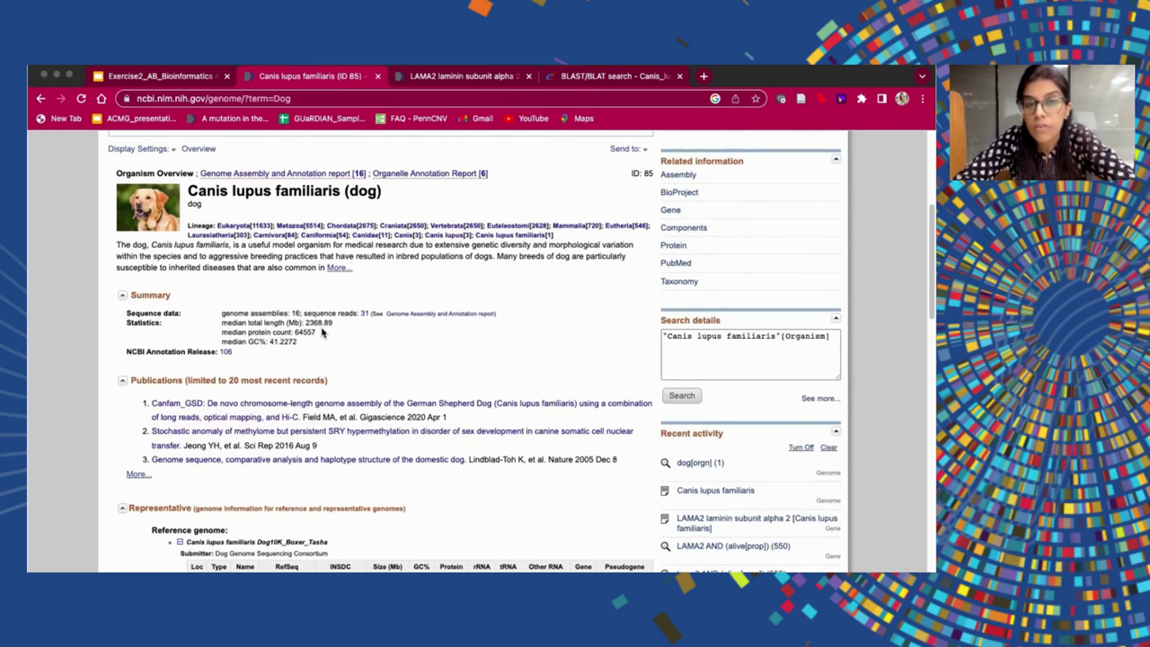
scroll(286, 357, "down", 1)
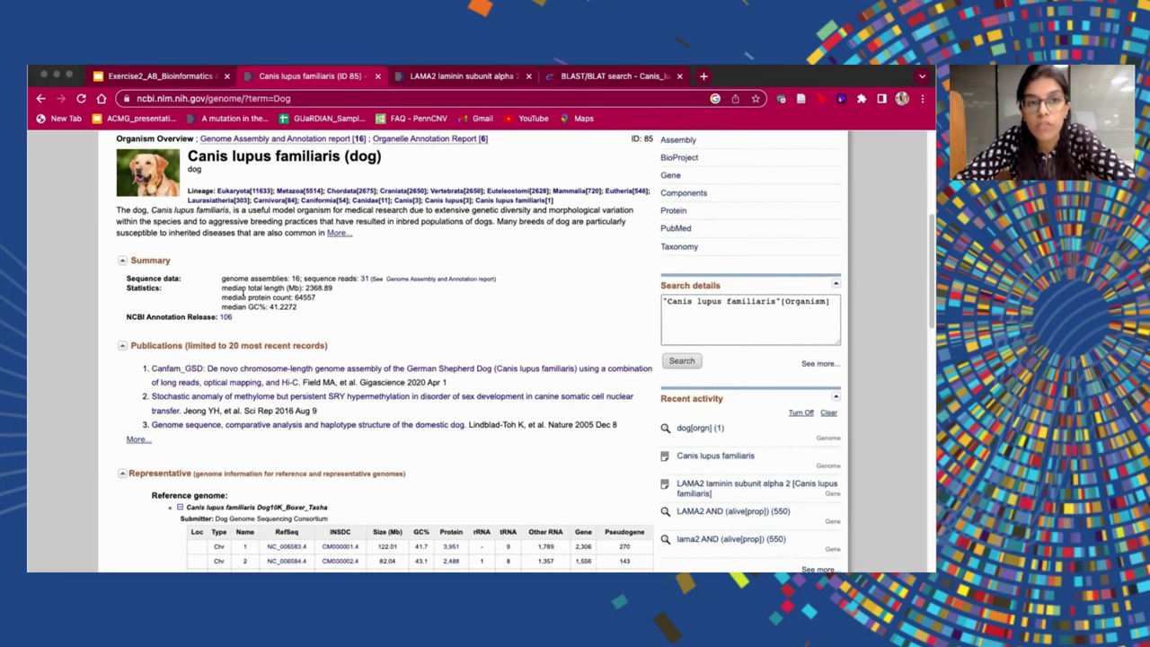
scroll(223, 473, "down", 5)
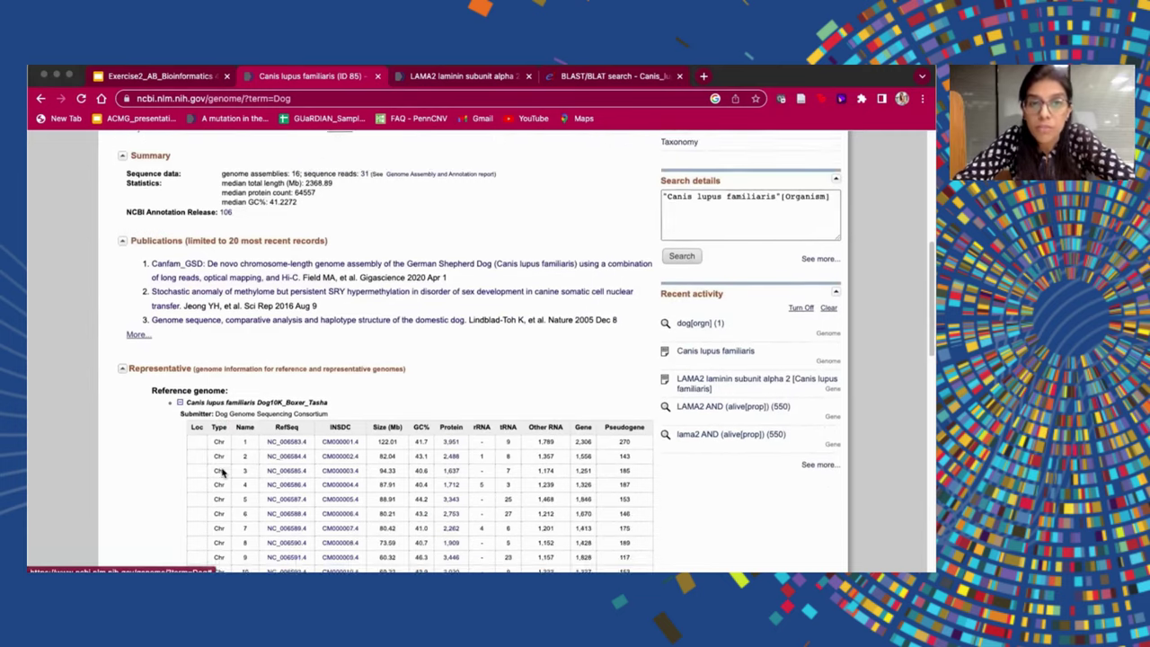
scroll(223, 473, "down", 10)
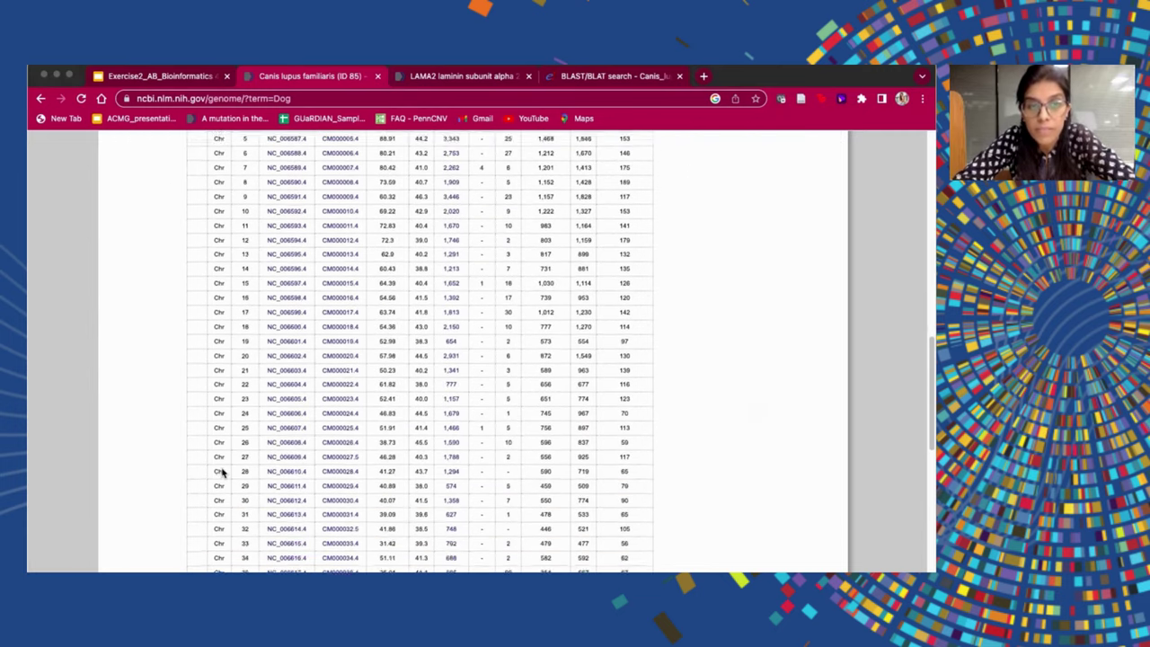
scroll(223, 473, "down", 4)
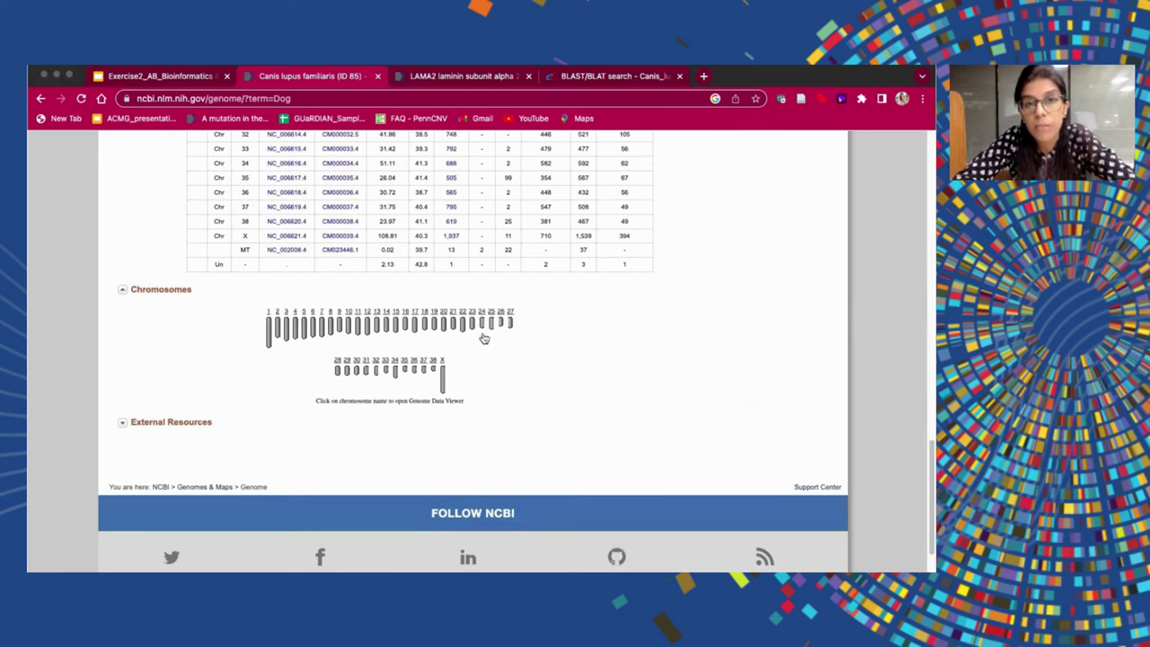
Step: Open dog chromosome 1 in the Genome Data Viewer and bring up the details of the LAMA2 gene
left_click(268, 326)
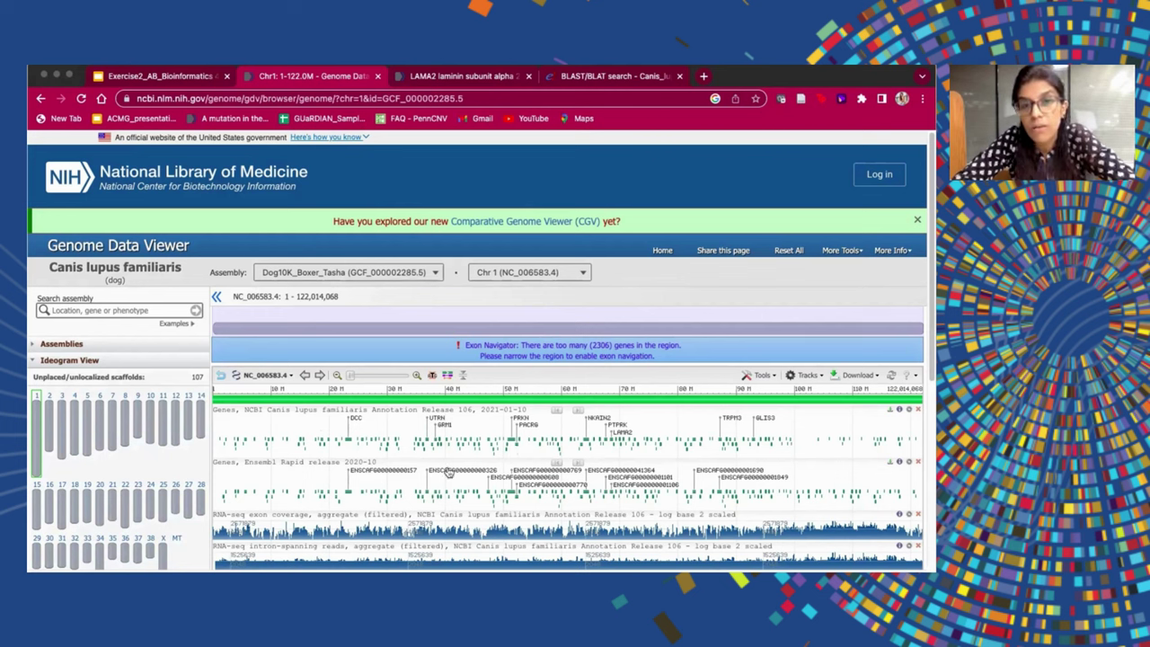
mouse_move(478, 472)
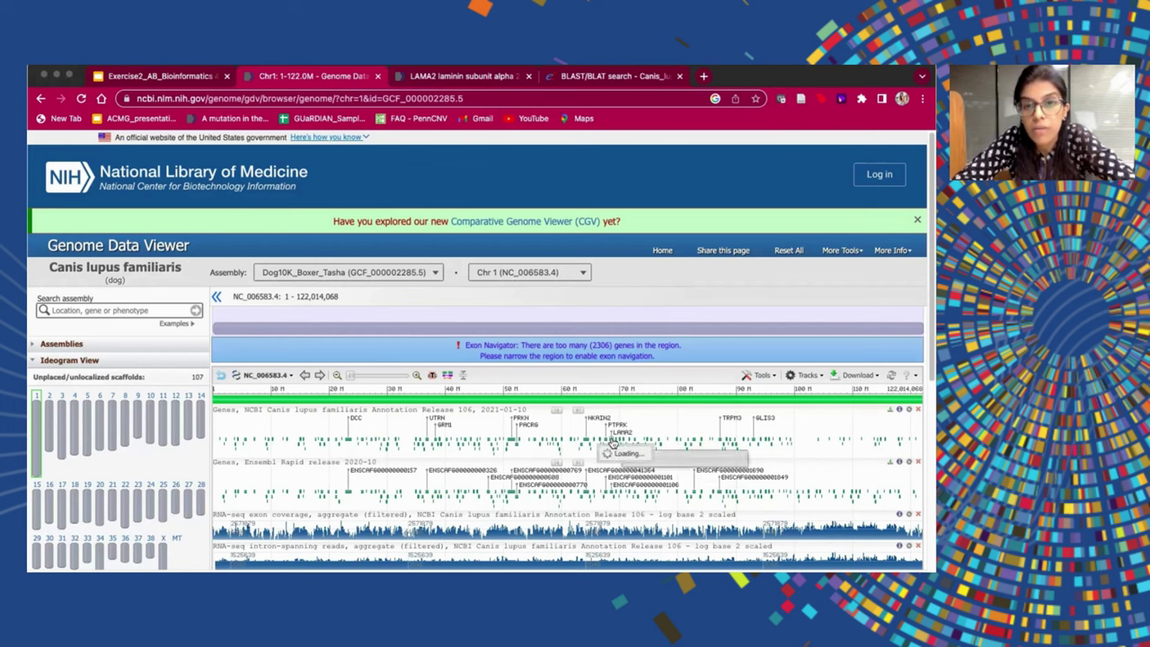
double_click(613, 442)
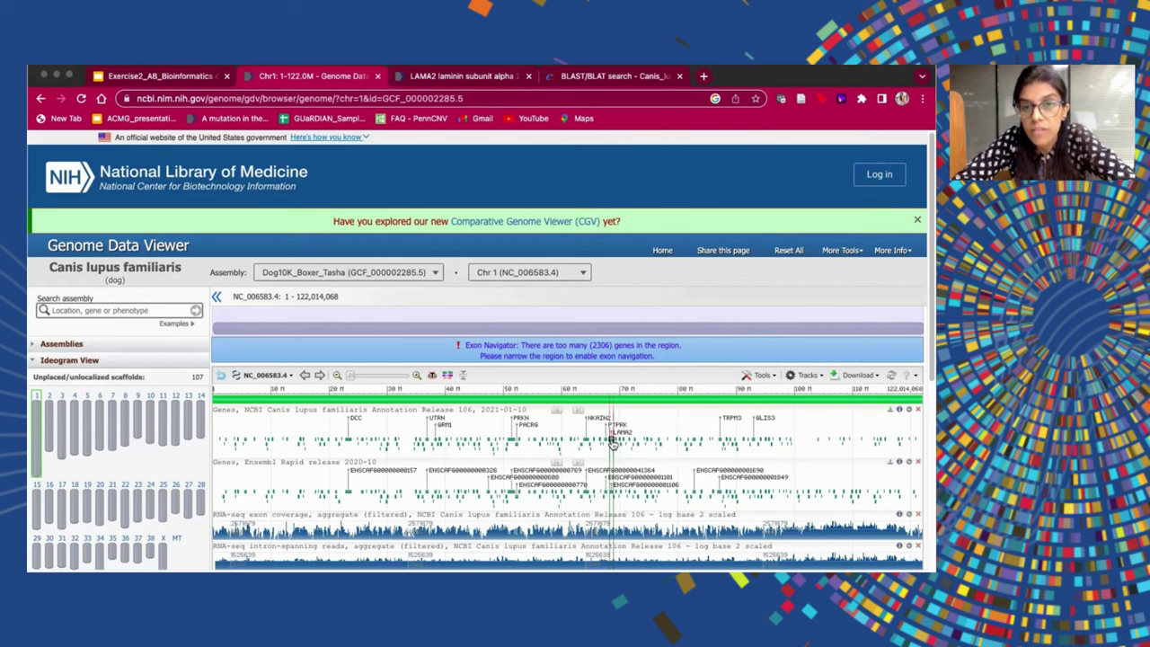
mouse_move(613, 444)
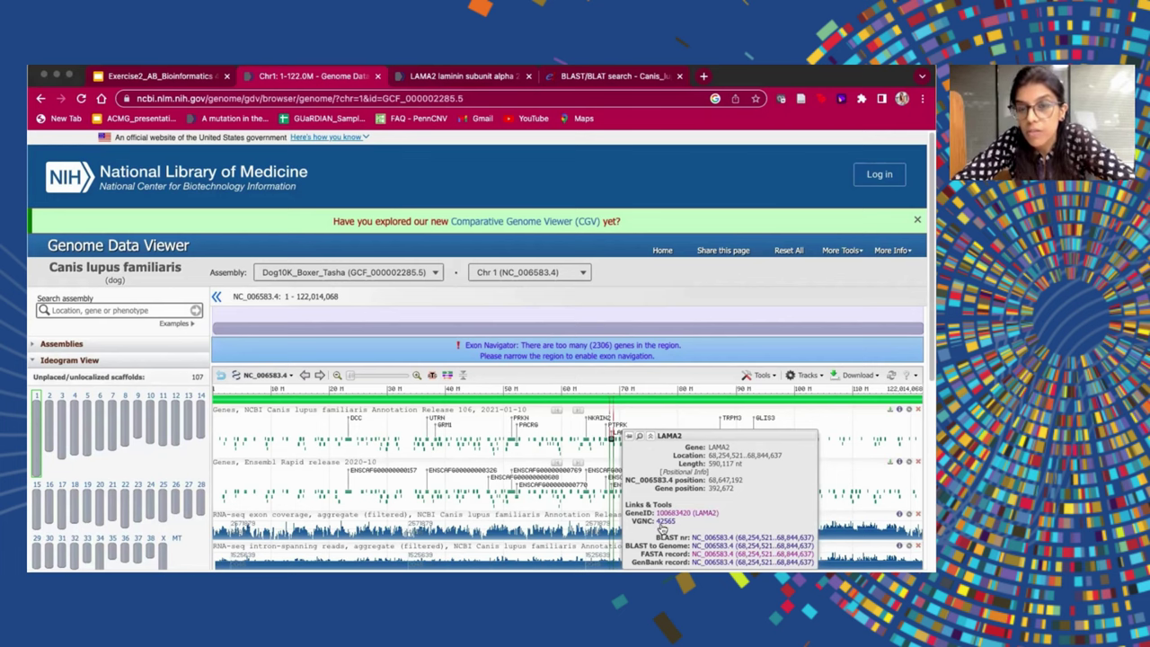
Step: Open the FASTA record of the LAMA2 gene region and look through its DNA sequence
scroll(663, 510, "down", 1)
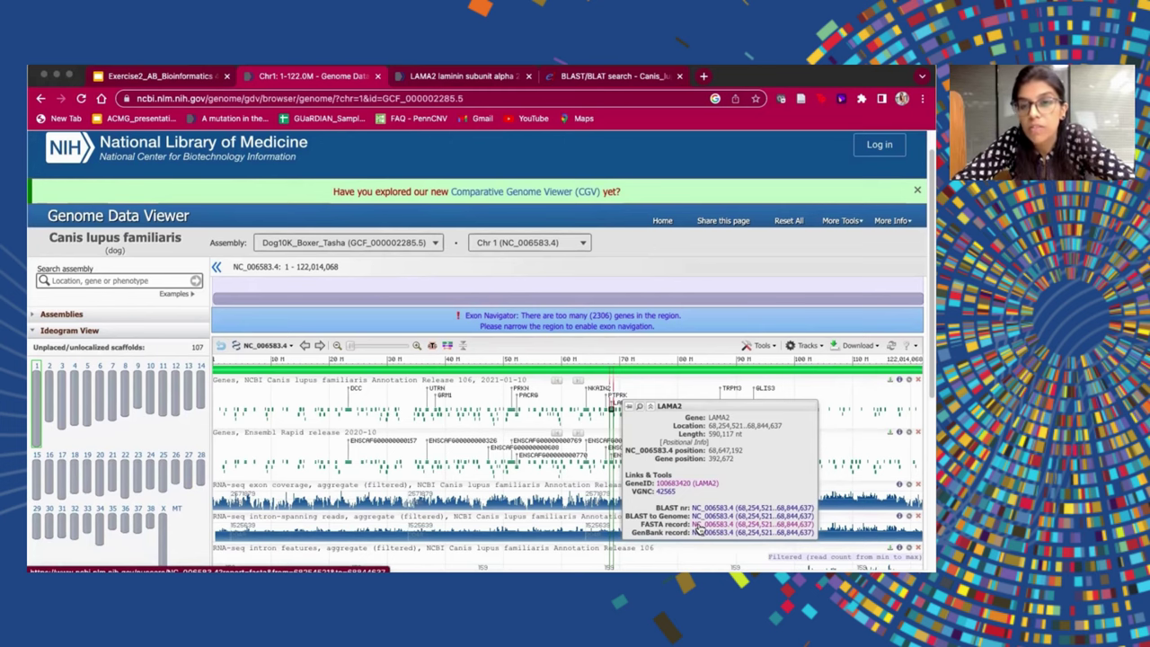
left_click(699, 526)
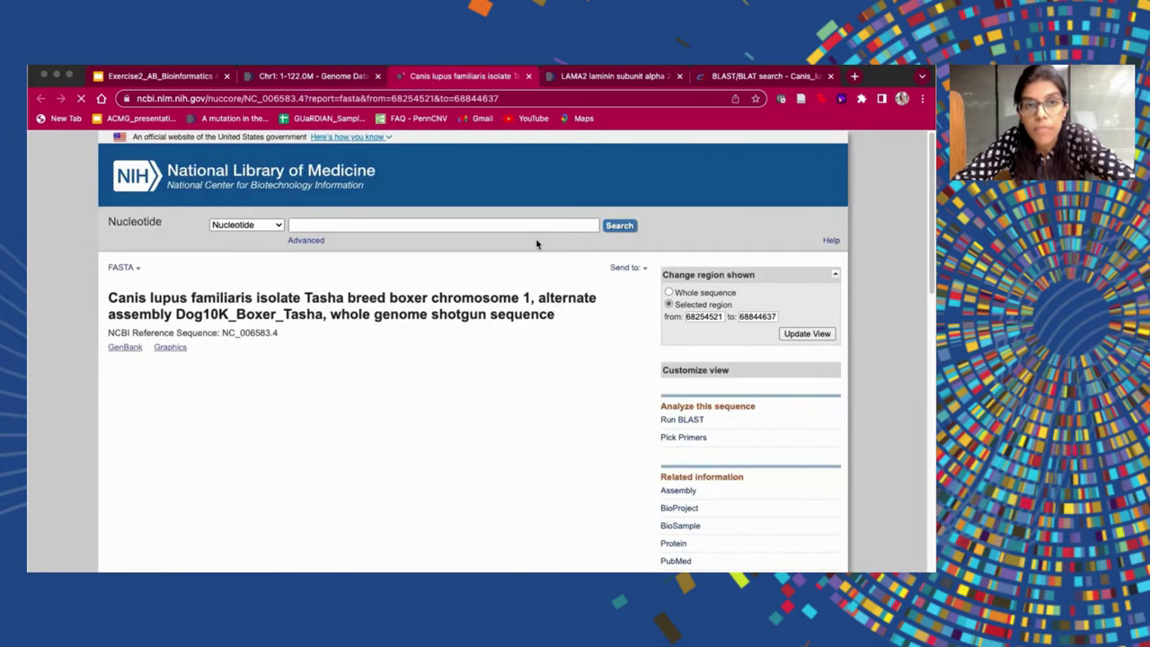
scroll(325, 397, "down", 5)
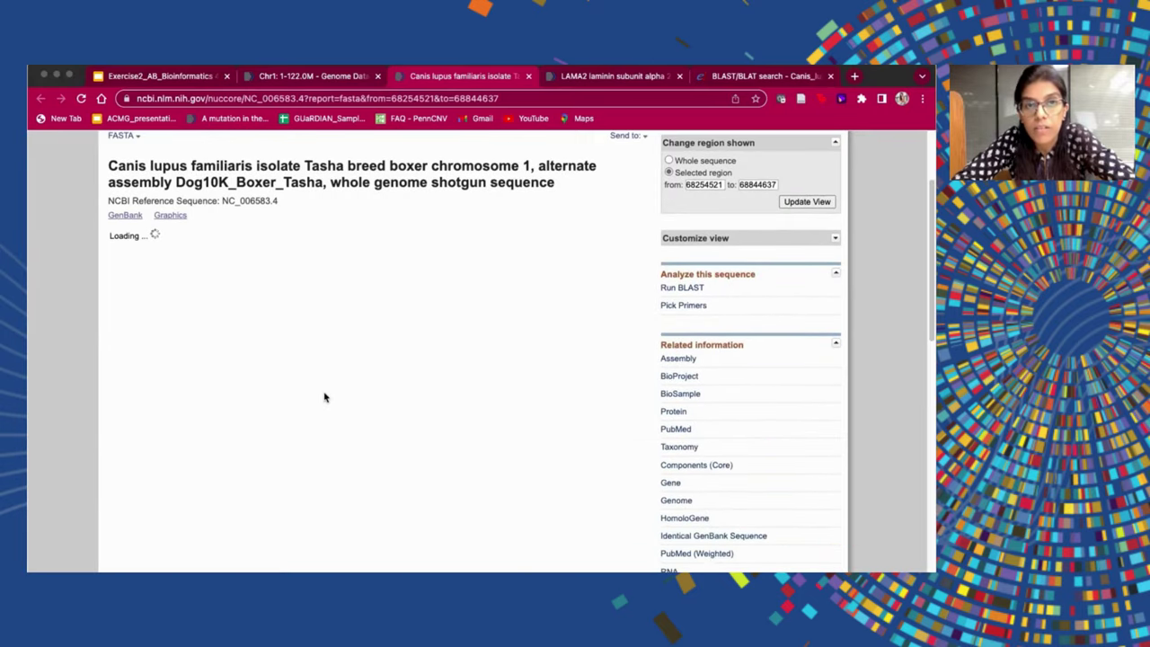
scroll(325, 397, "down", 2)
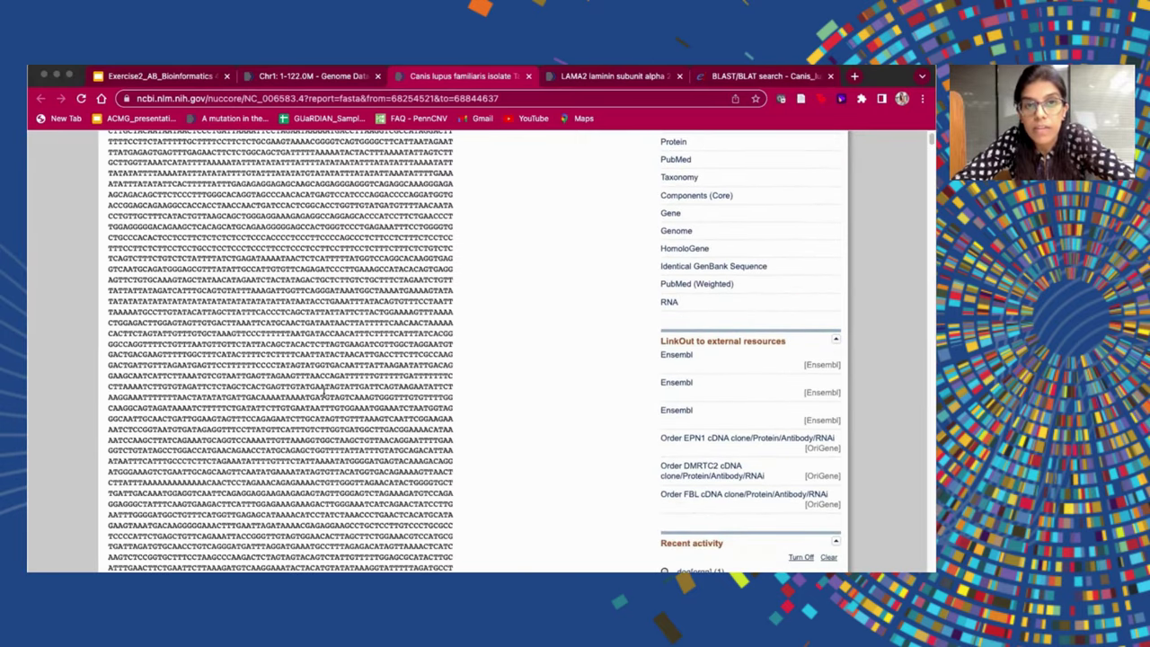
scroll(323, 392, "up", 7)
scroll(324, 392, "down", 10)
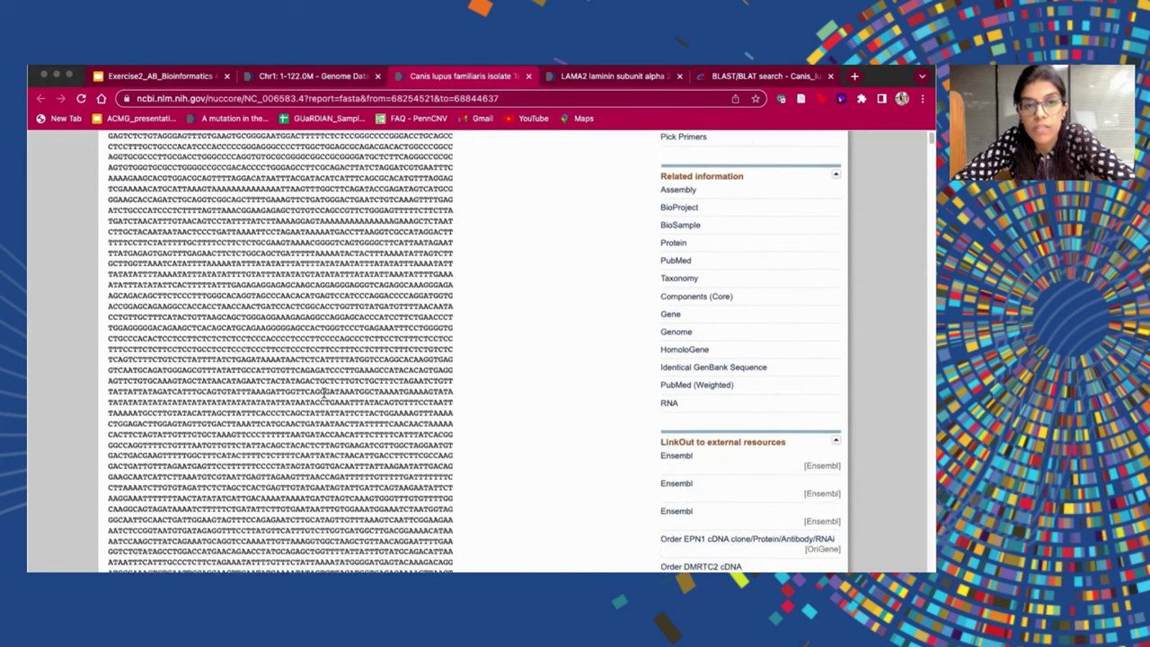
scroll(323, 393, "down", 8)
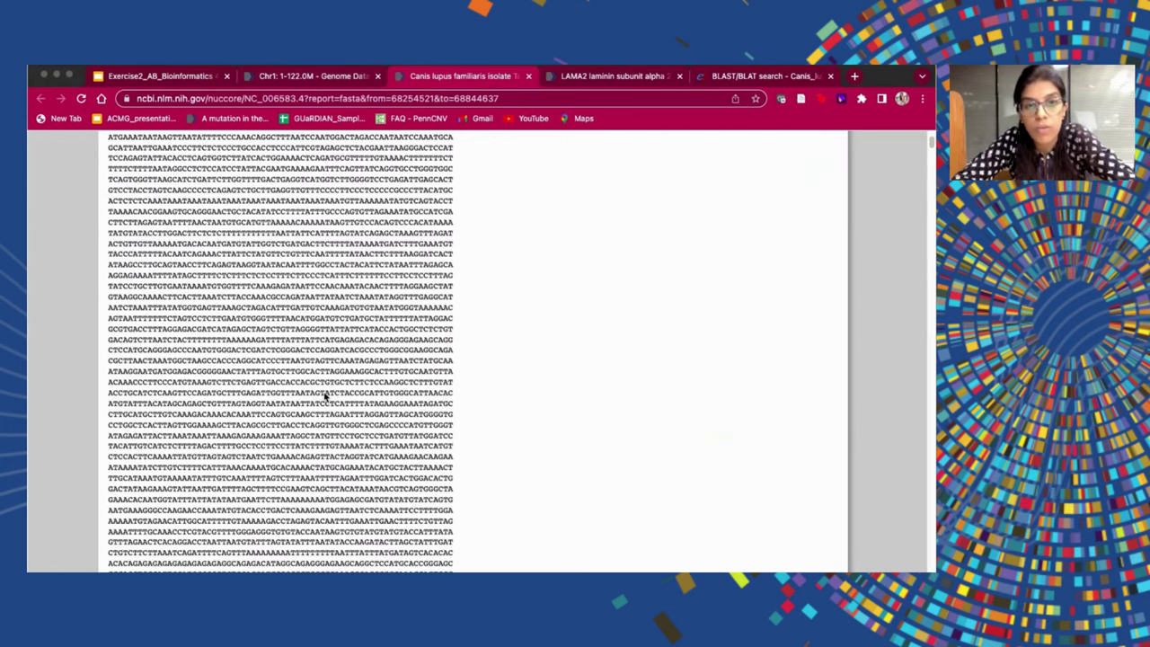
scroll(327, 395, "down", 6)
scroll(323, 388, "up", 10)
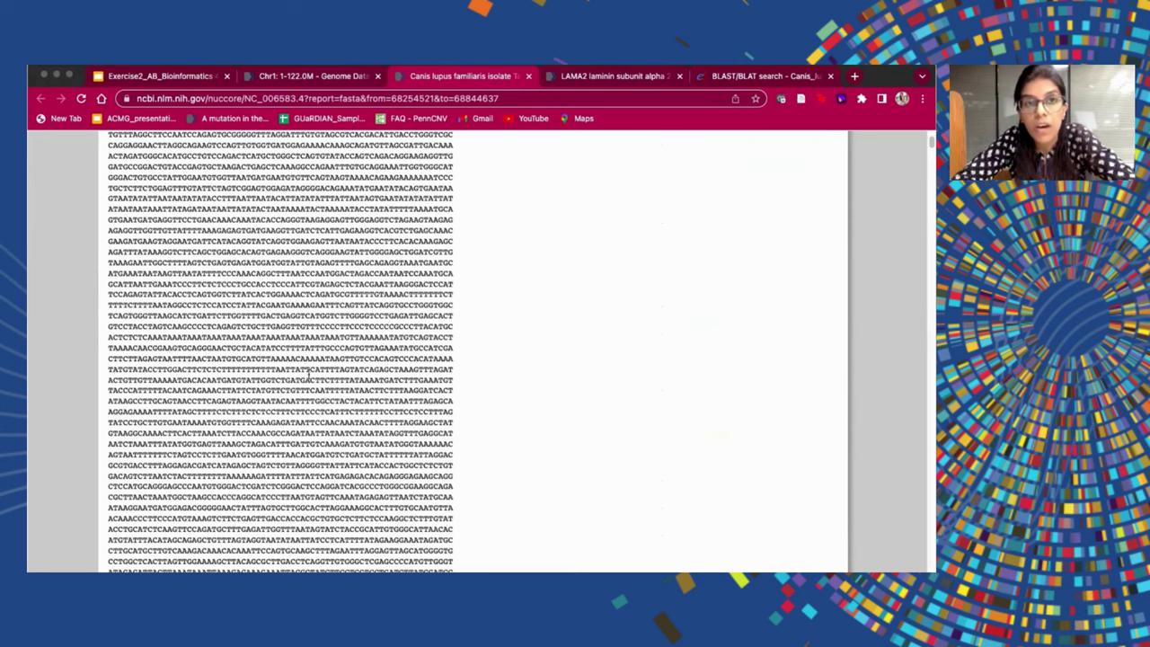
Step: Go back from the Genome Data Viewer to the NCBI home page and search the Gene database for LAMA2
left_click(309, 77)
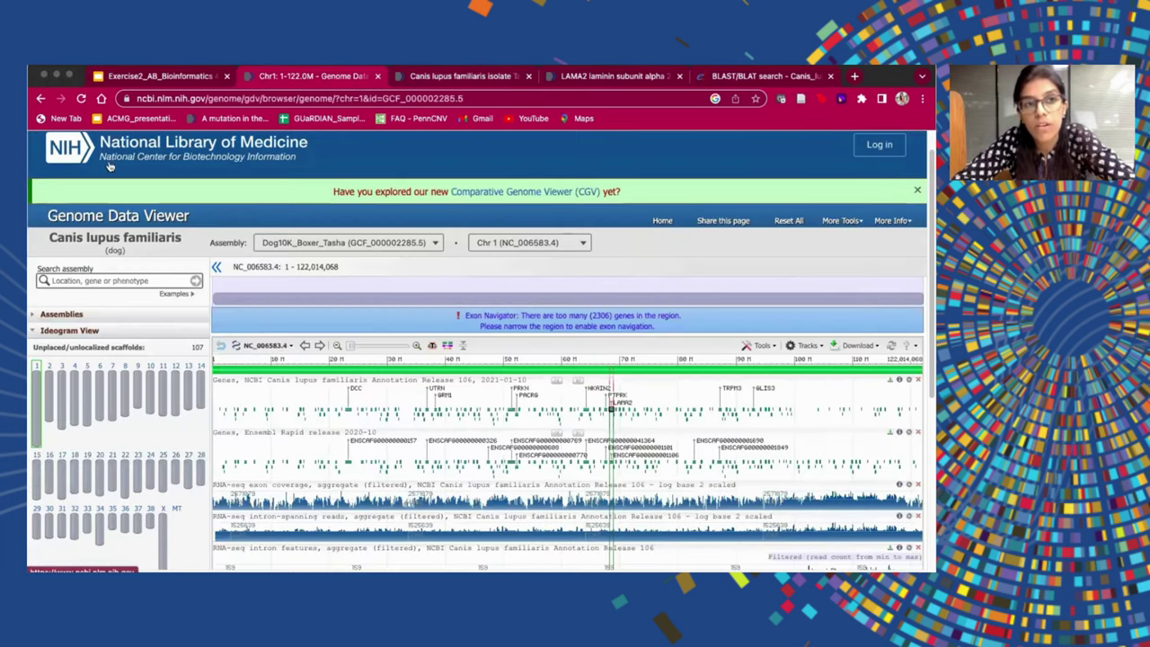
left_click(91, 154)
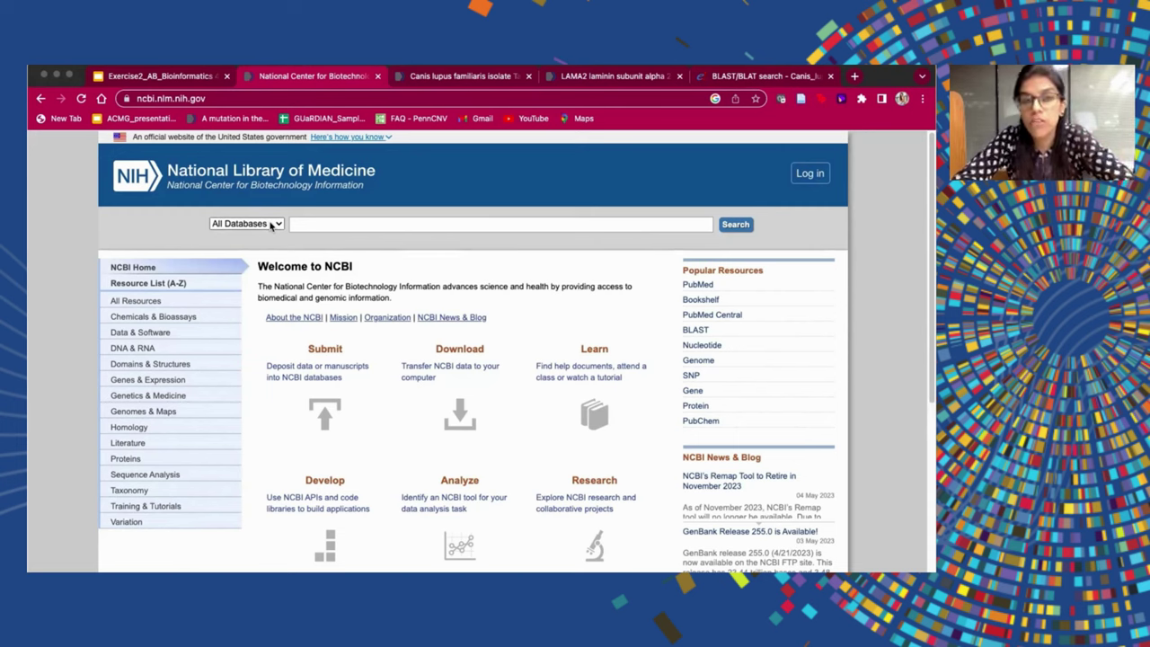
left_click(272, 225)
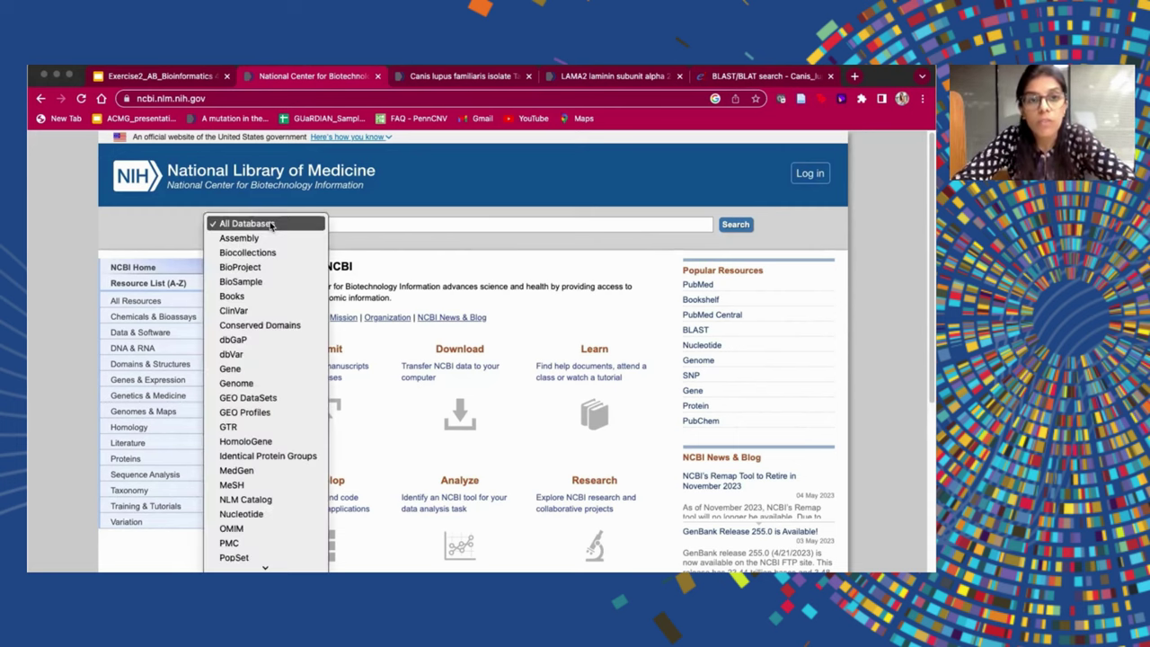
left_click(237, 369)
left_click(334, 225)
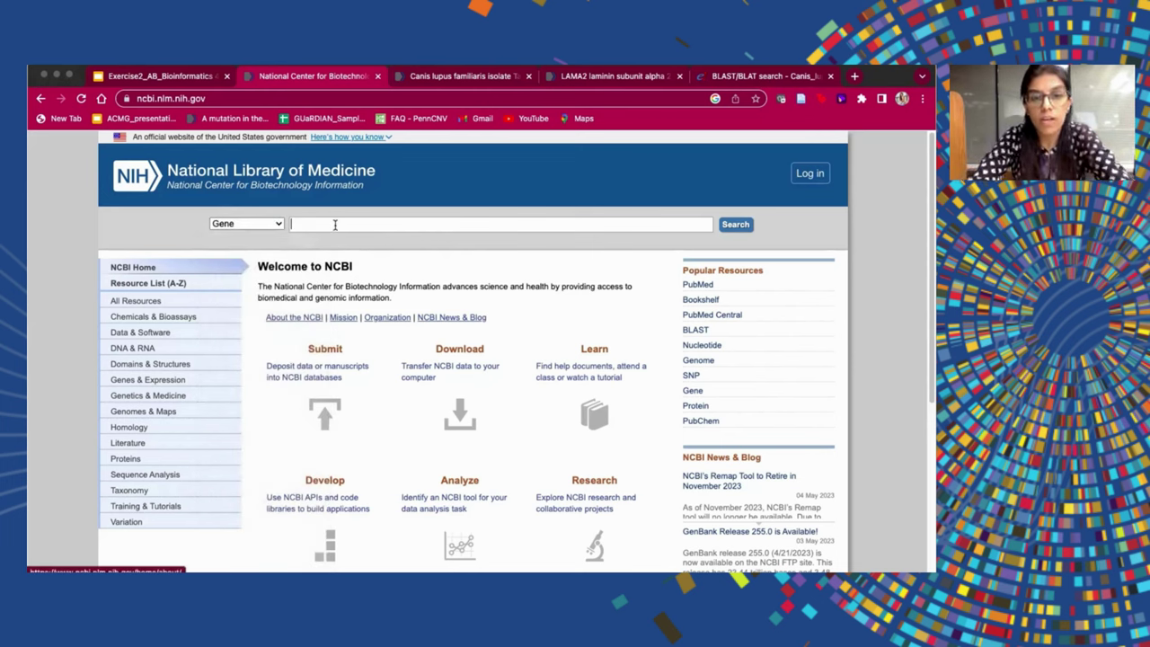
type("LAMA2")
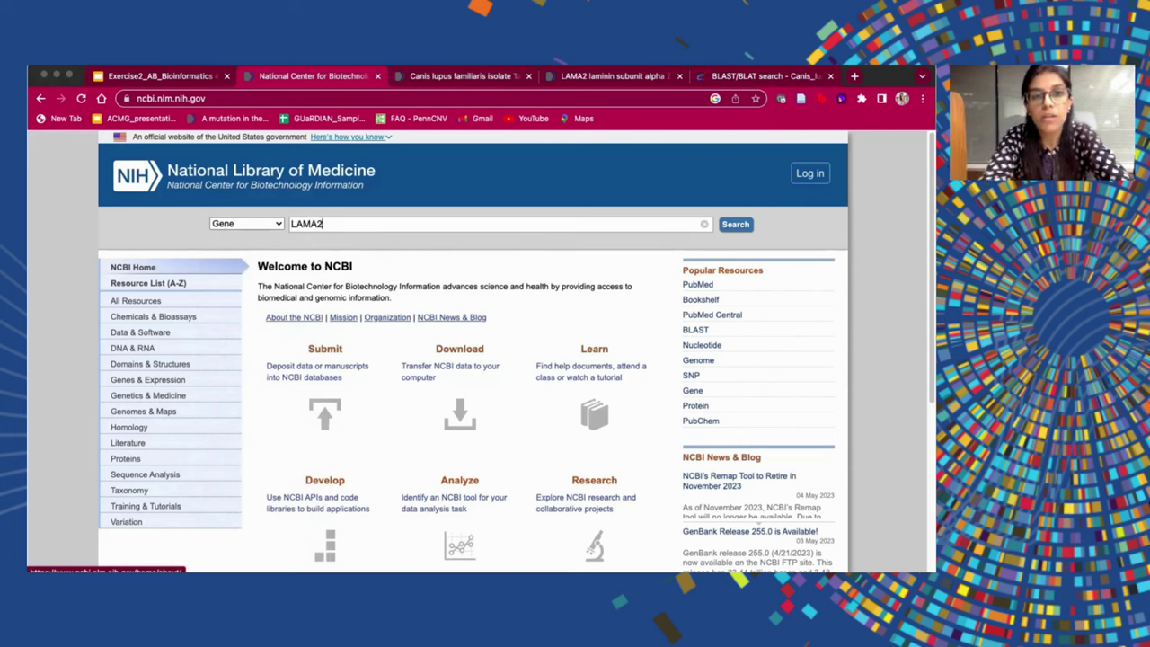
key("Return")
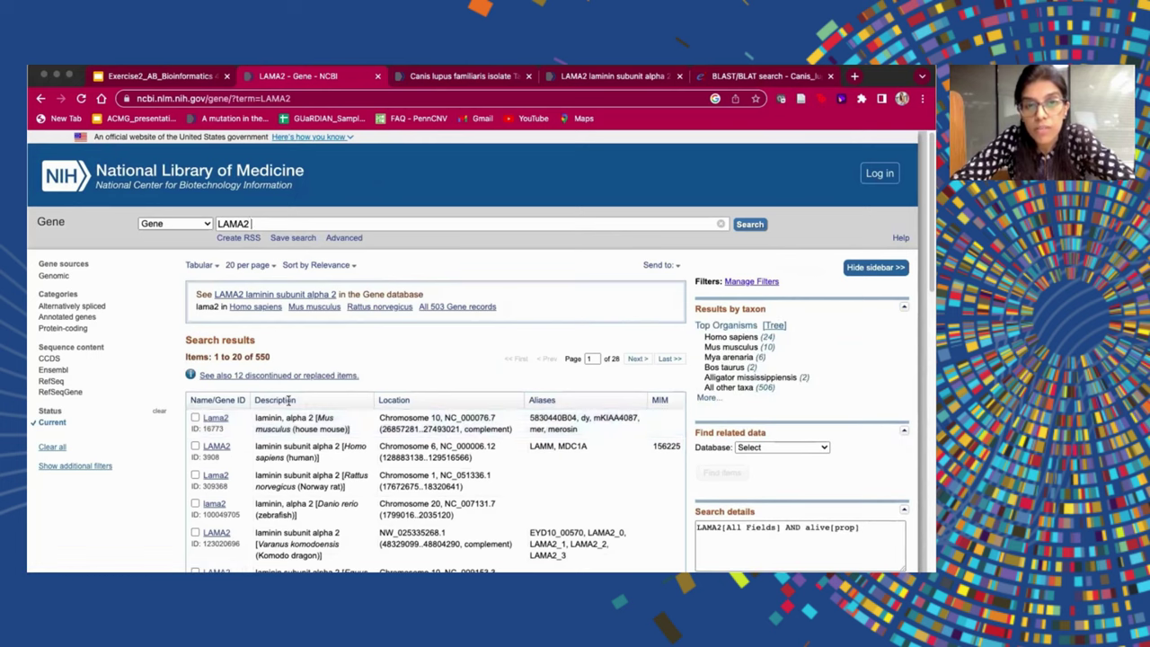
Step: Open the Canis lupus familiaris (dog) LAMA2 gene record from the results and review its summary and genomic context
scroll(271, 474, "down", 3)
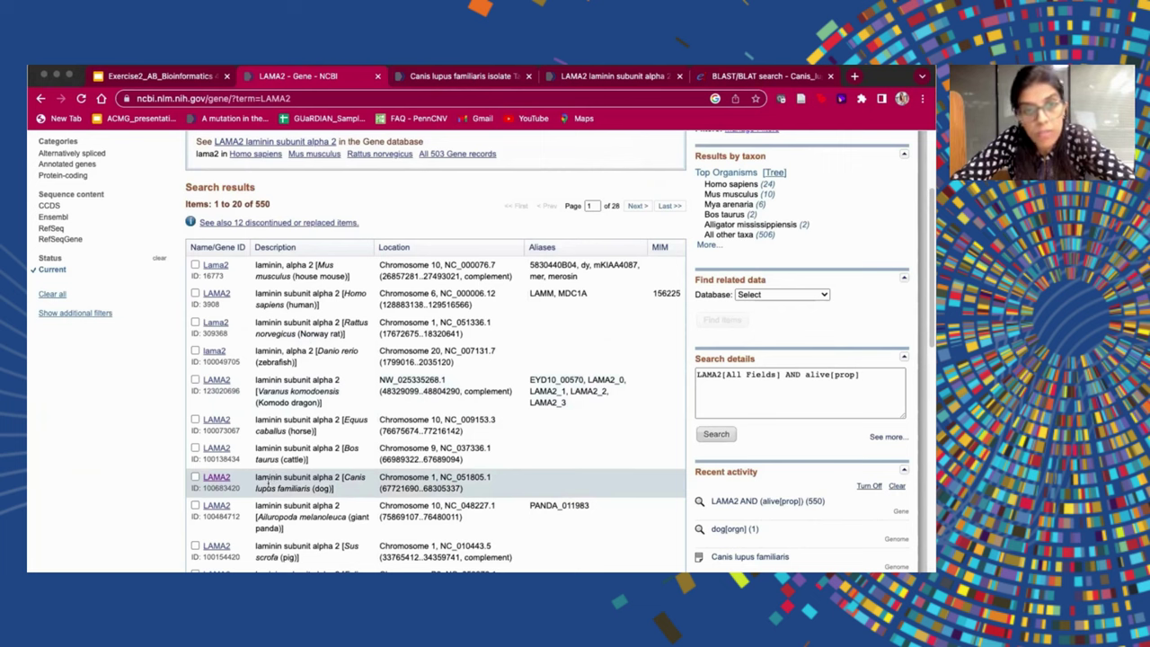
left_click(216, 477)
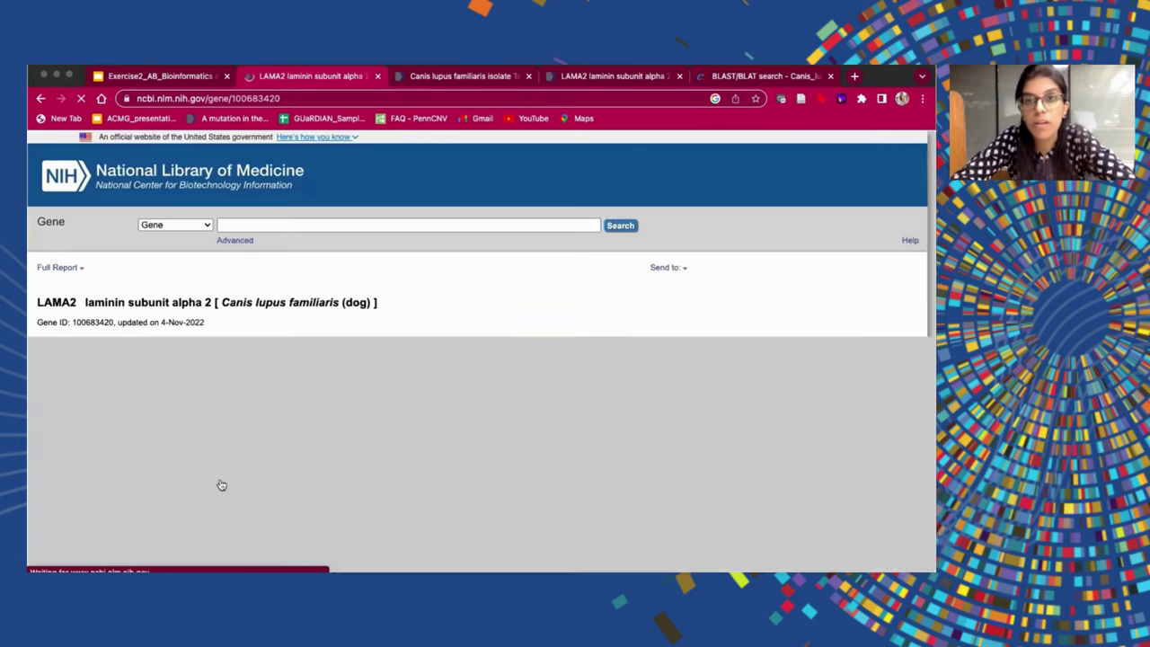
scroll(221, 485, "down", 2)
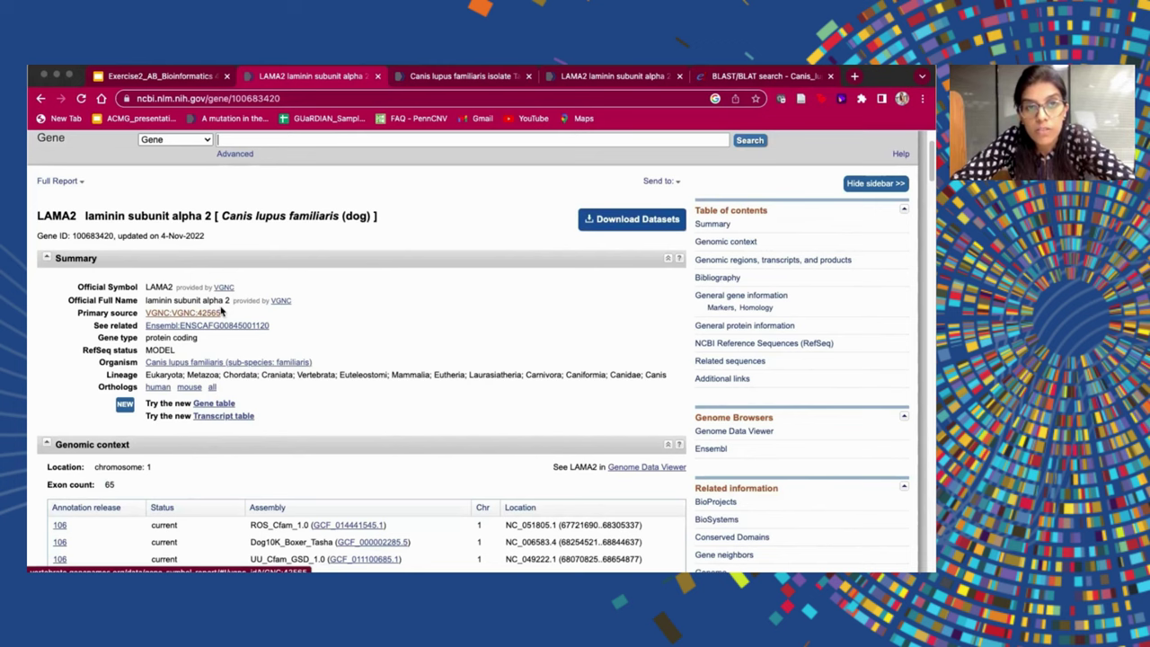
scroll(180, 325, "down", 1)
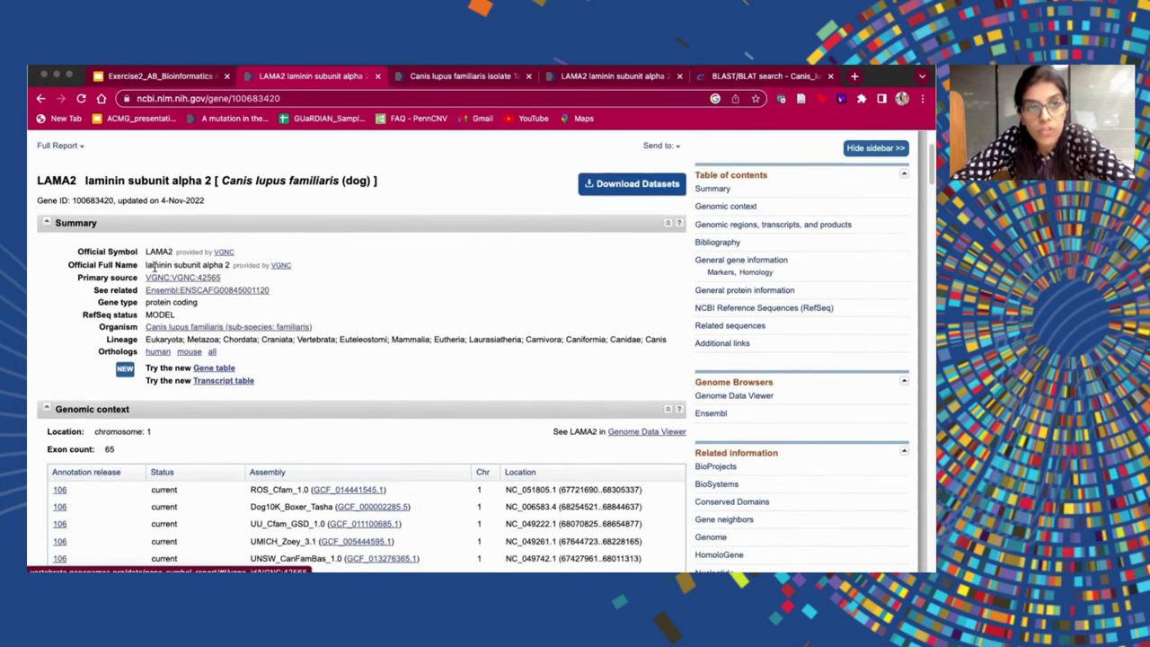
Step: Examine the dog LAMA2 record's summary, genomic context table, and the transcripts in its genomic regions viewer
scroll(205, 358, "down", 1)
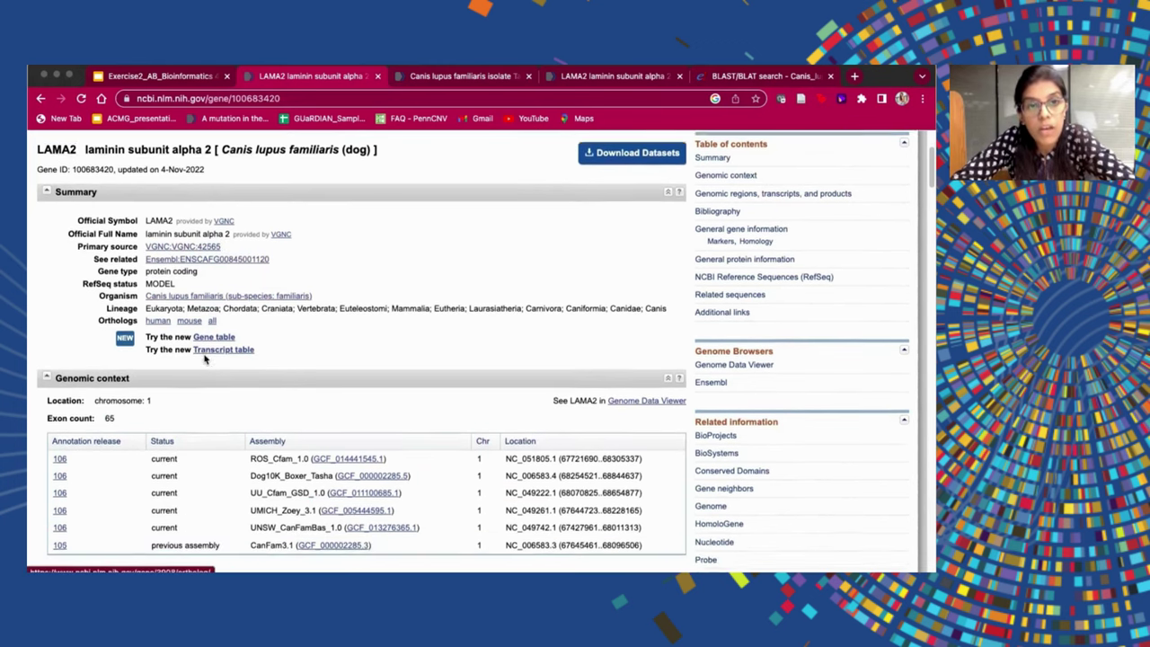
scroll(204, 358, "down", 2)
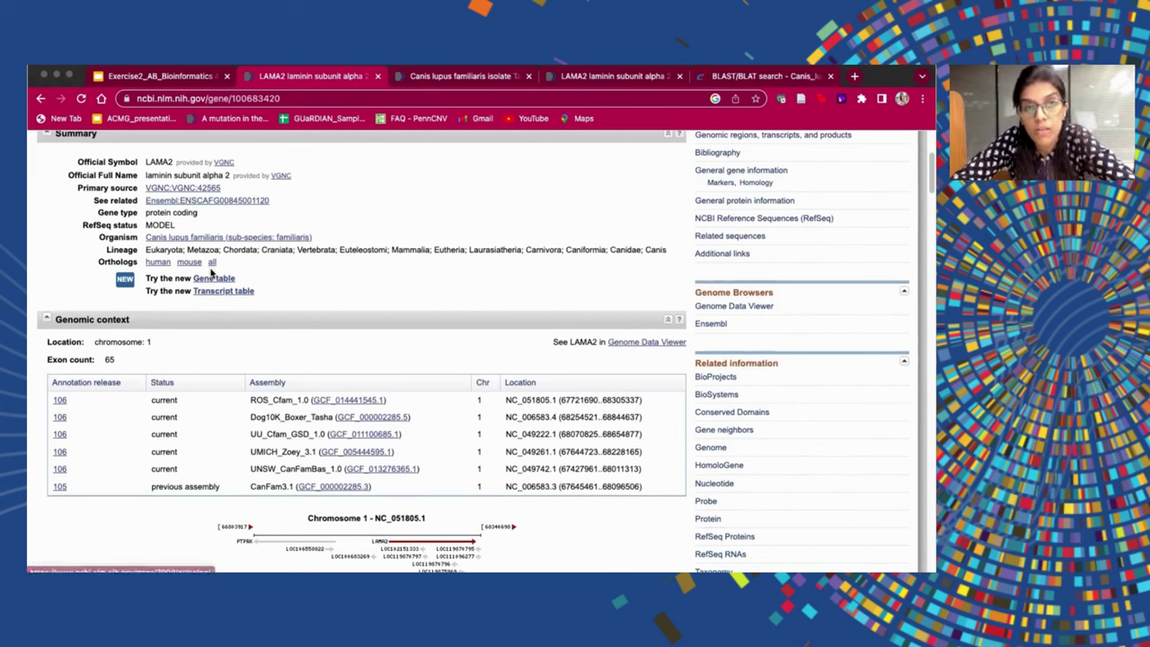
scroll(194, 372, "down", 2)
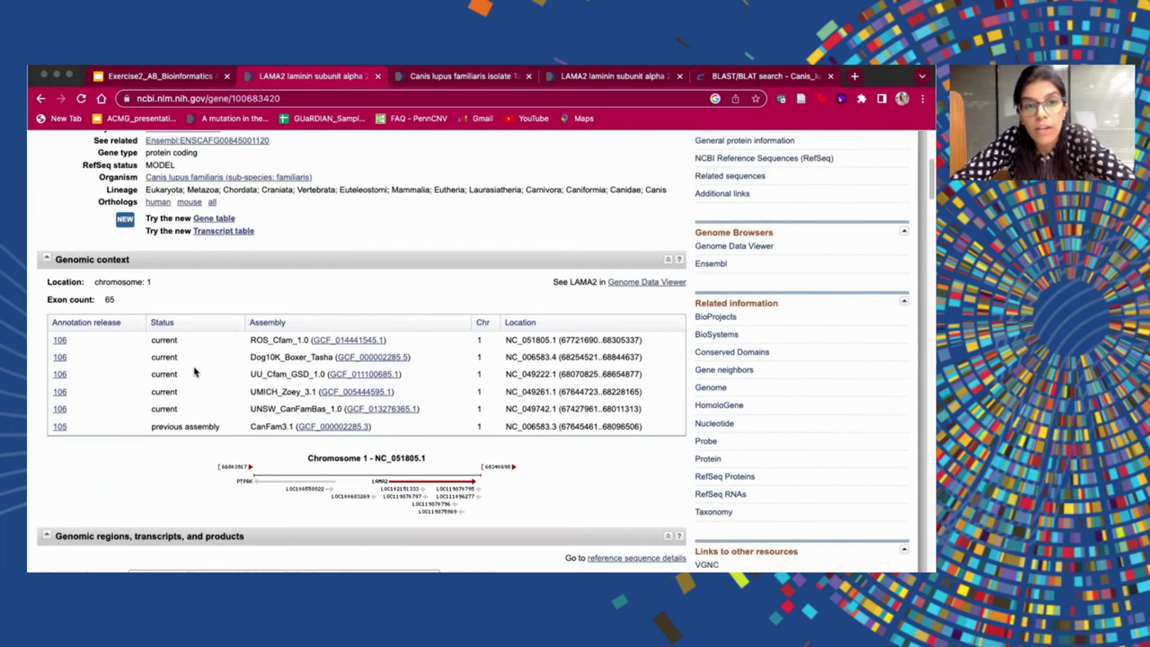
scroll(194, 372, "down", 5)
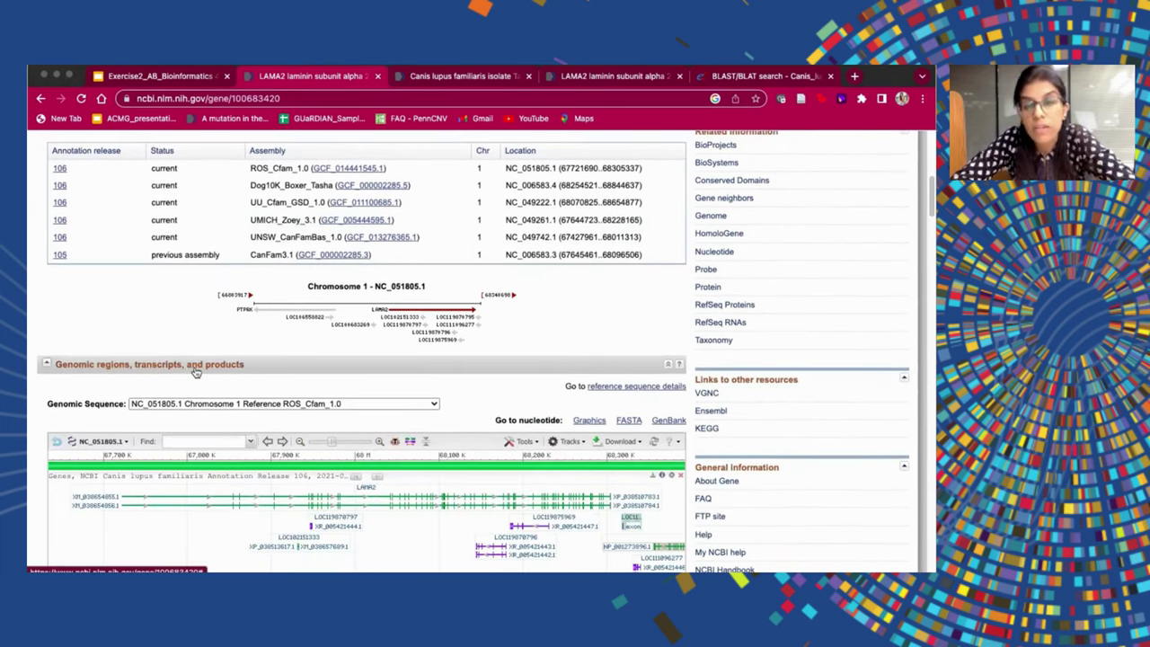
scroll(194, 372, "down", 6)
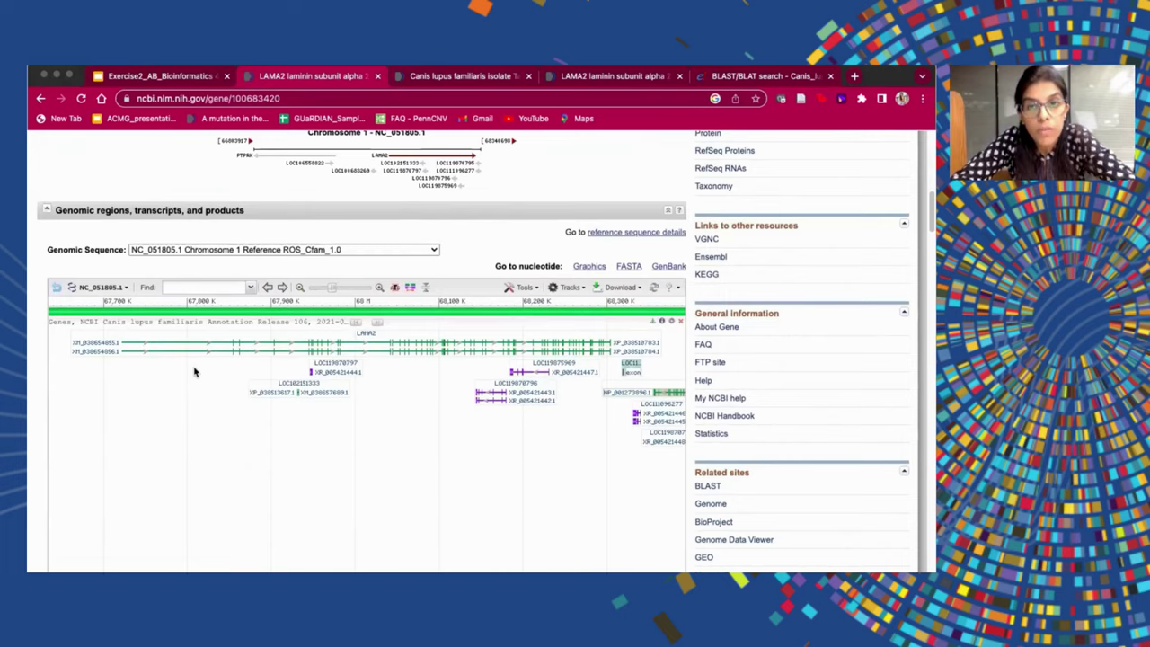
scroll(194, 372, "up", 1)
scroll(194, 372, "down", 2)
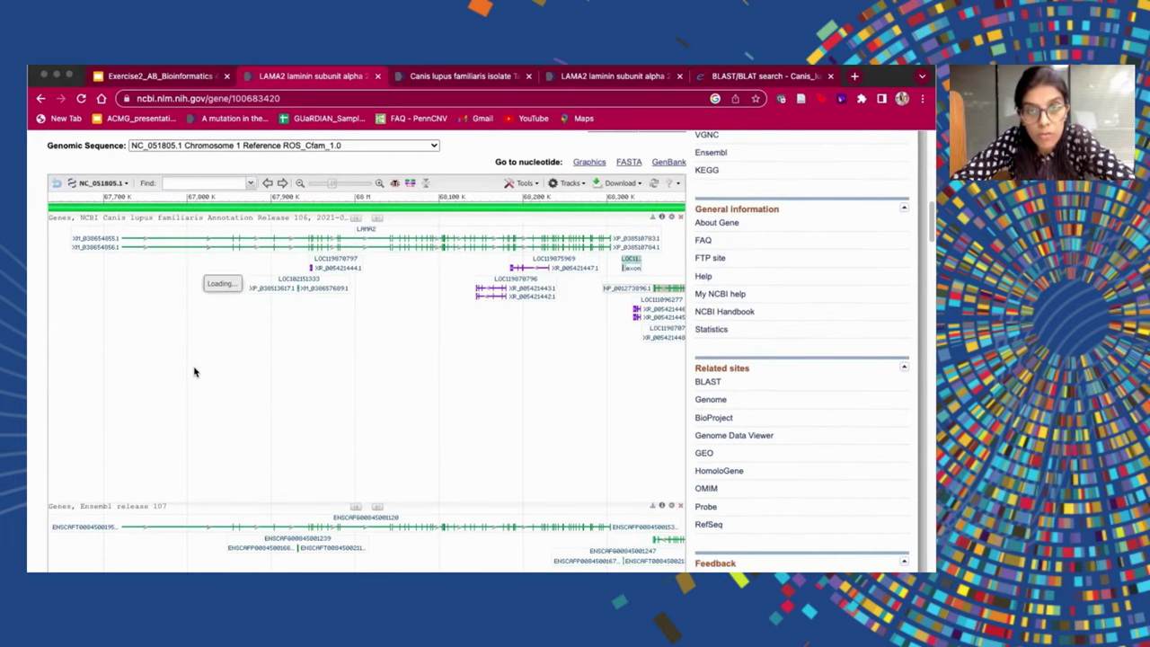
scroll(194, 372, "down", 2)
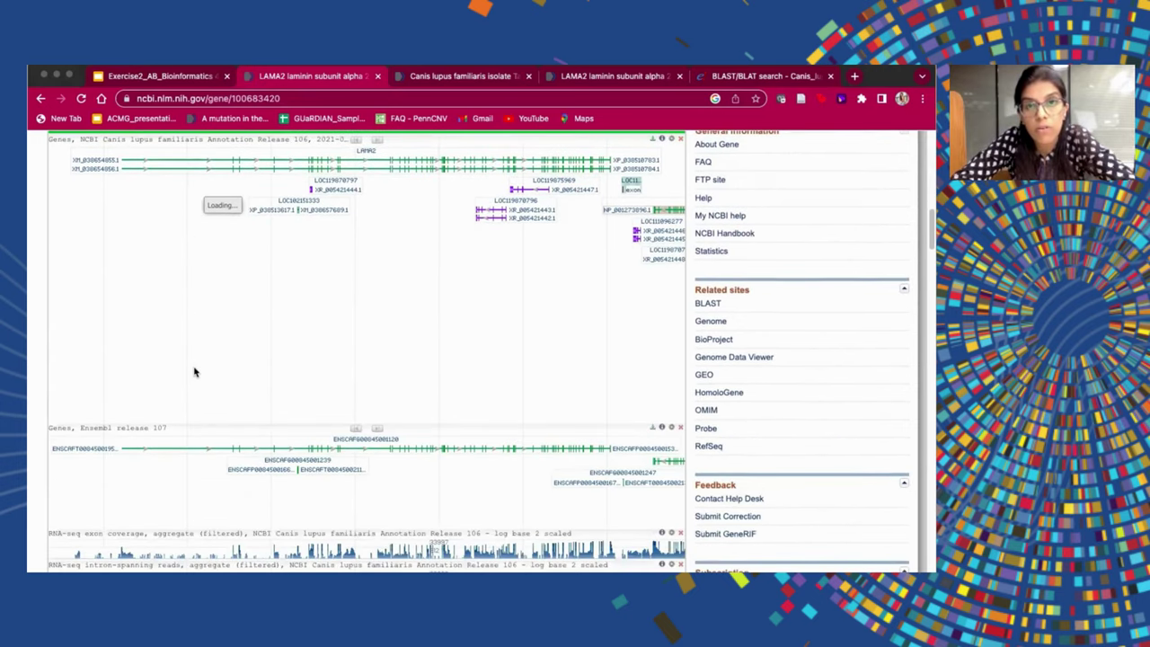
scroll(194, 372, "up", 2)
scroll(194, 372, "up", 15)
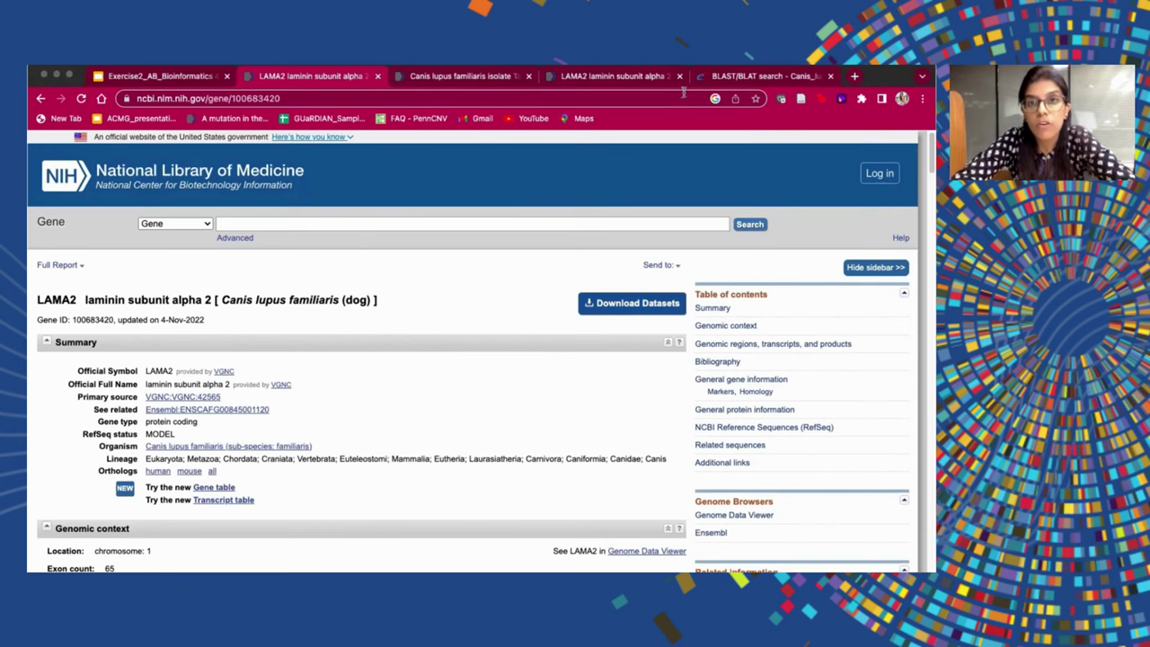
Step: Switch to Ensembl, go to its home page and open the full list of species
left_click(739, 77)
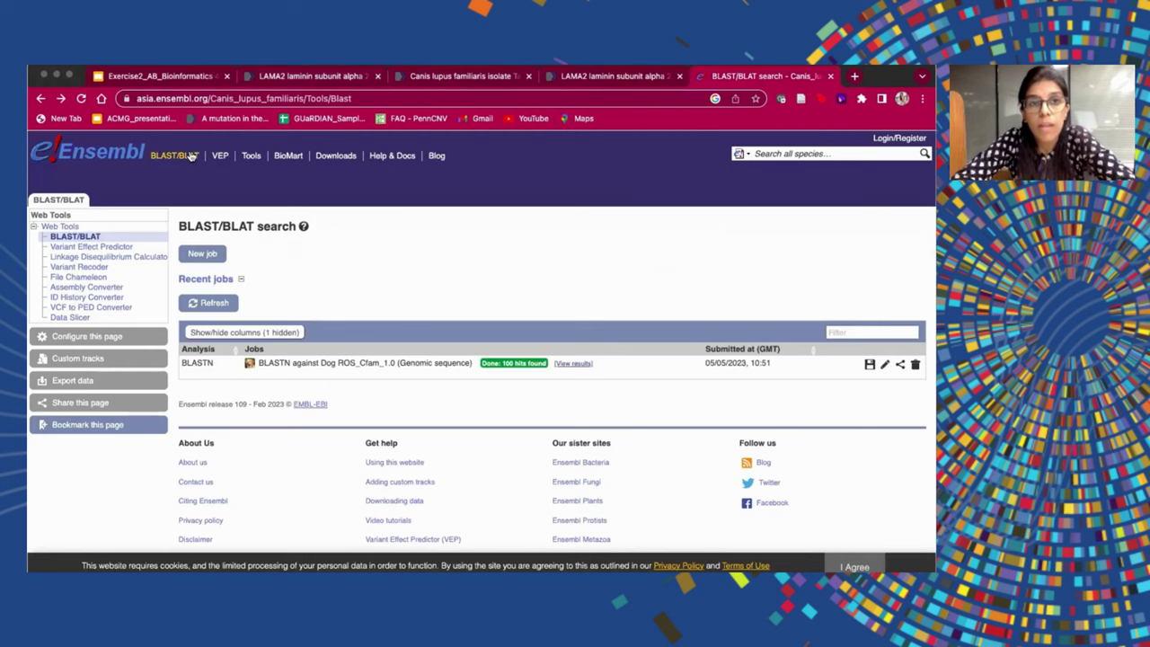
left_click(115, 156)
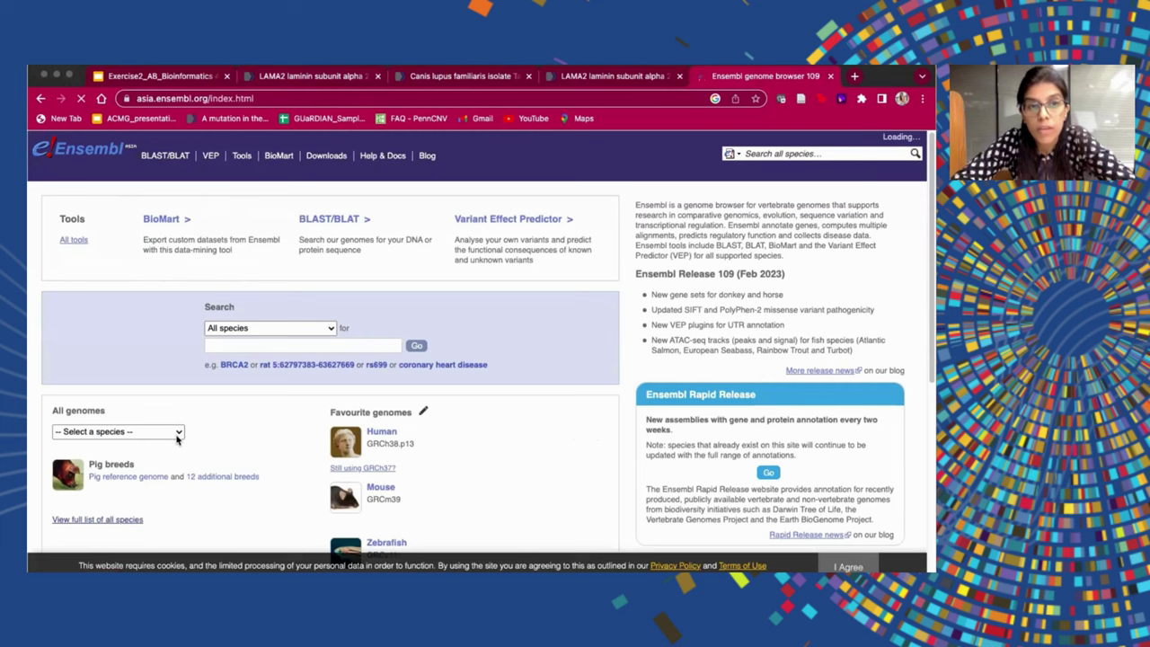
scroll(278, 488, "down", 1)
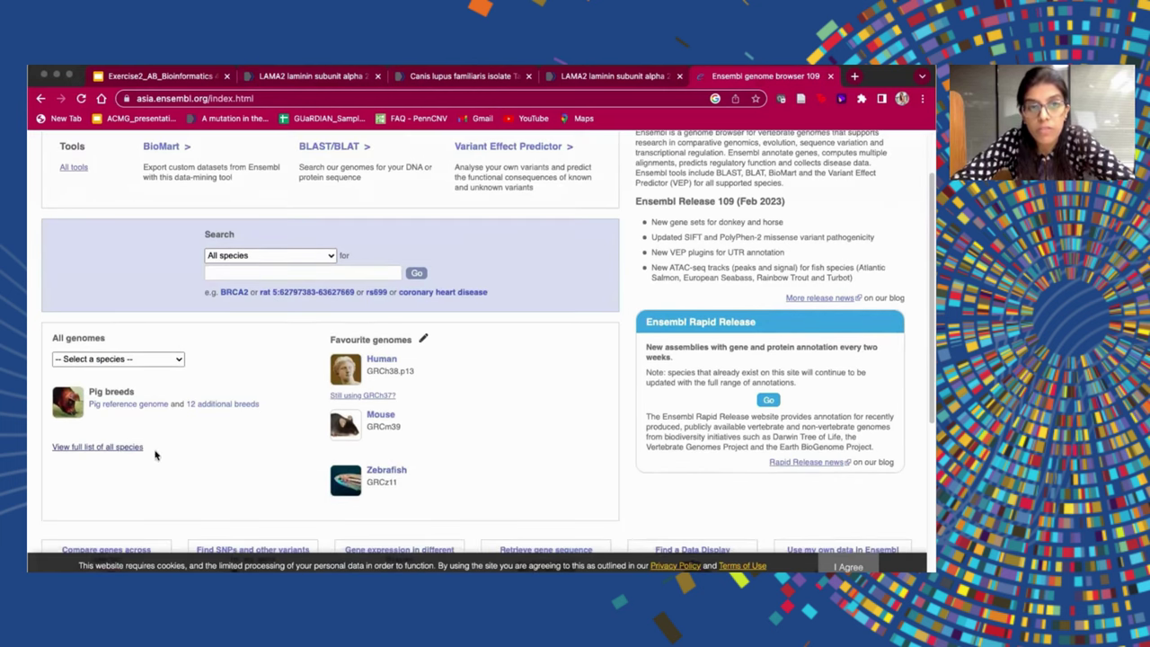
left_click(119, 447)
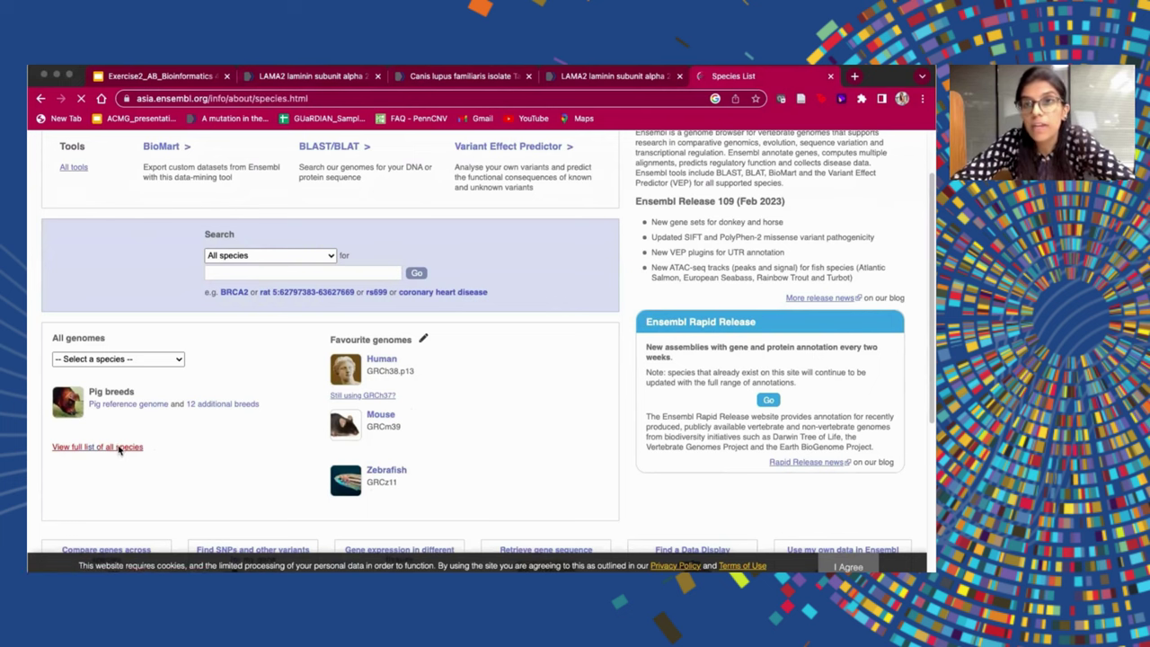
Step: Find Dog (Canis lupus familiaris, ROS_Cfam_1.0) in the species list and open its genome page
scroll(218, 473, "down", 15)
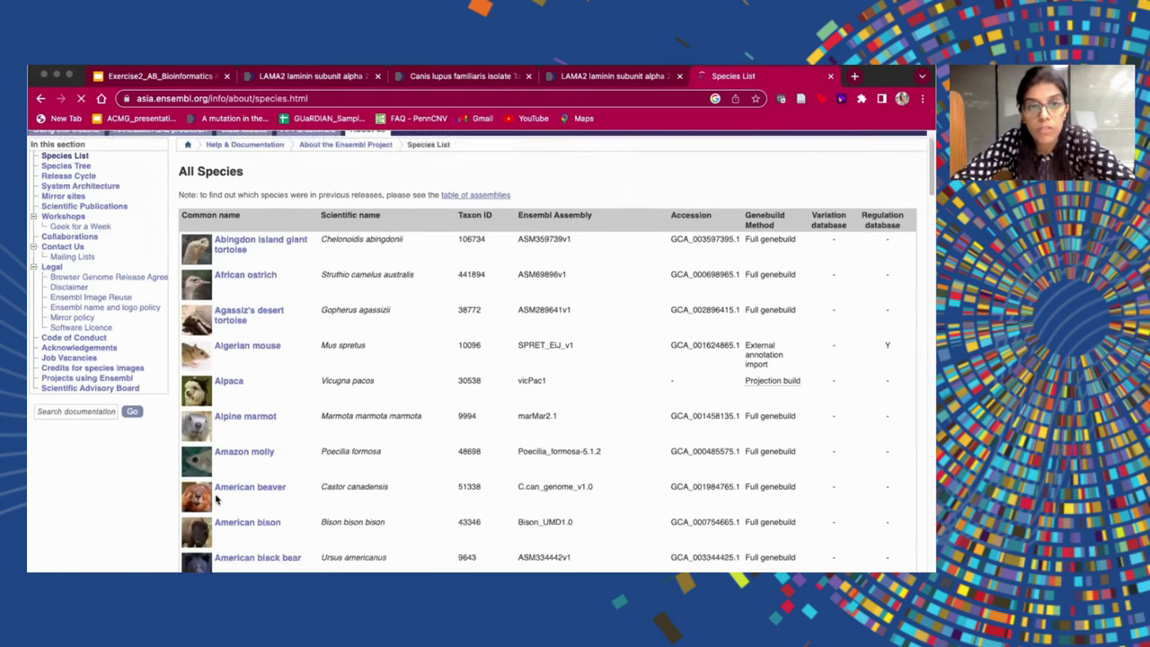
scroll(215, 500, "down", 5)
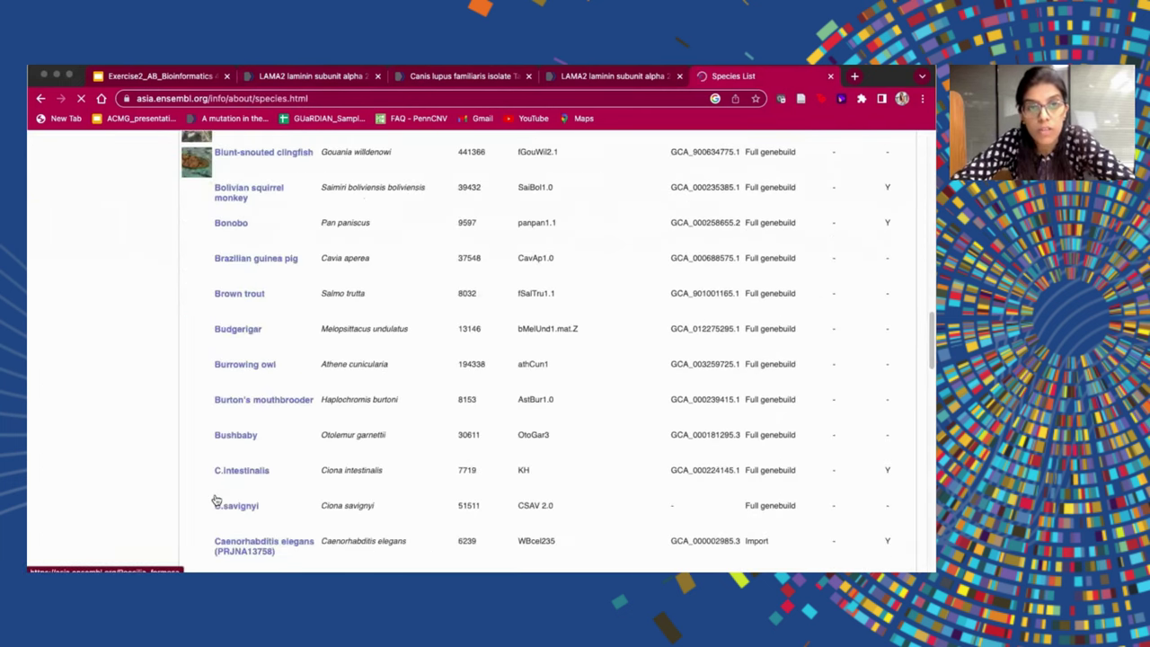
scroll(216, 500, "down", 10)
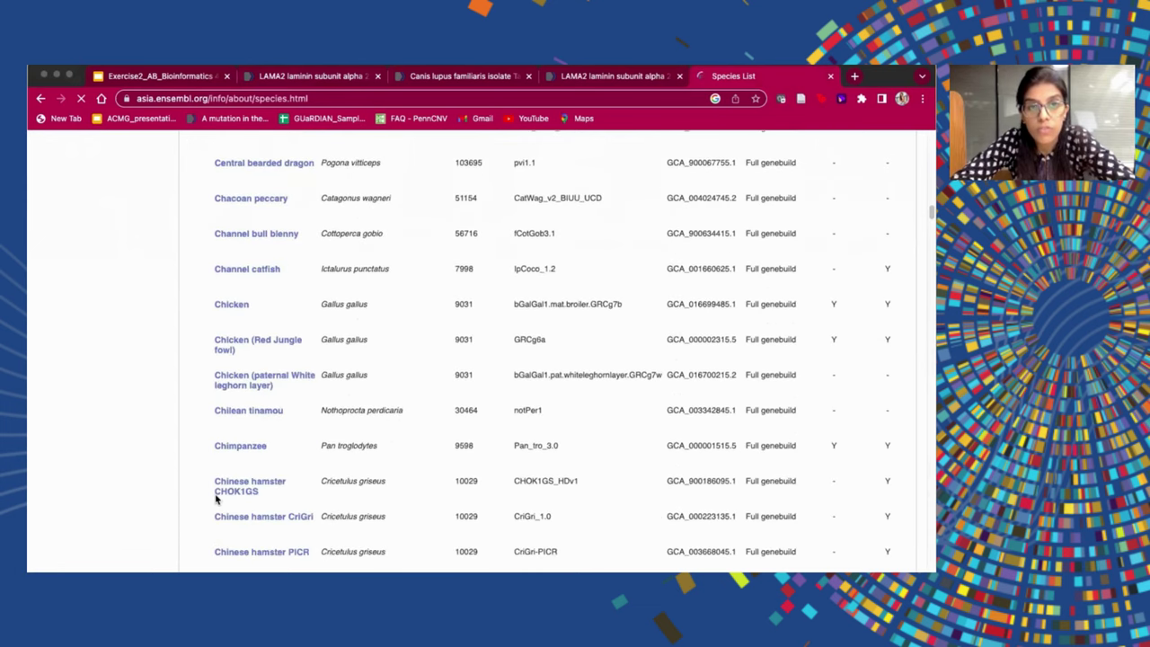
scroll(215, 499, "down", 10)
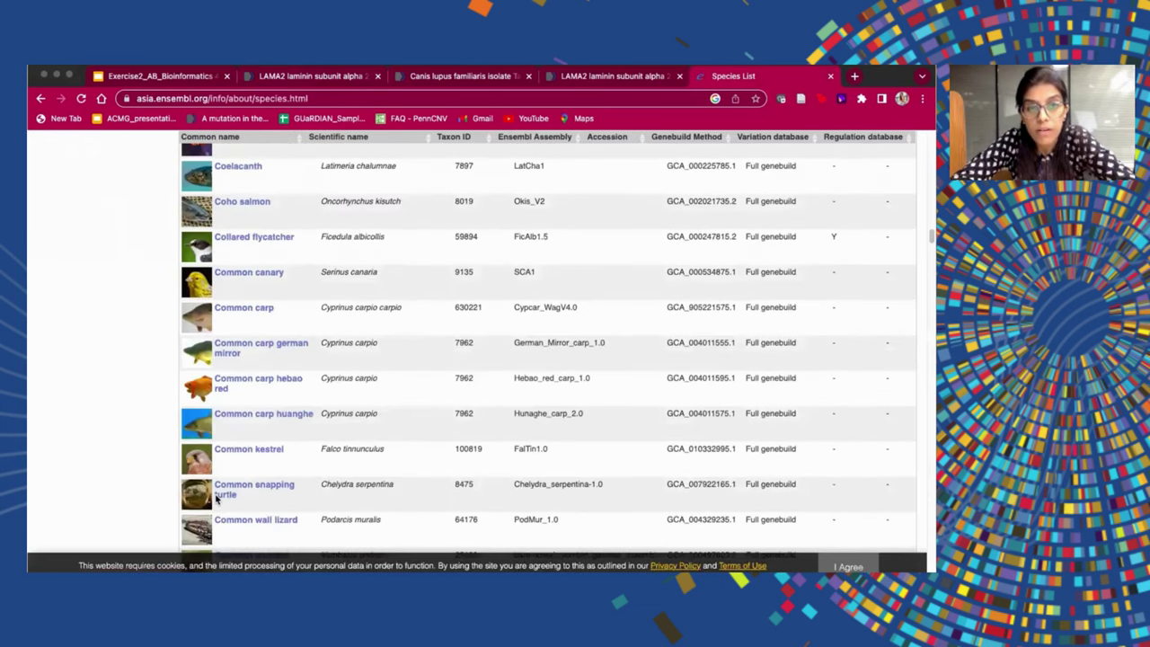
scroll(216, 500, "down", 2)
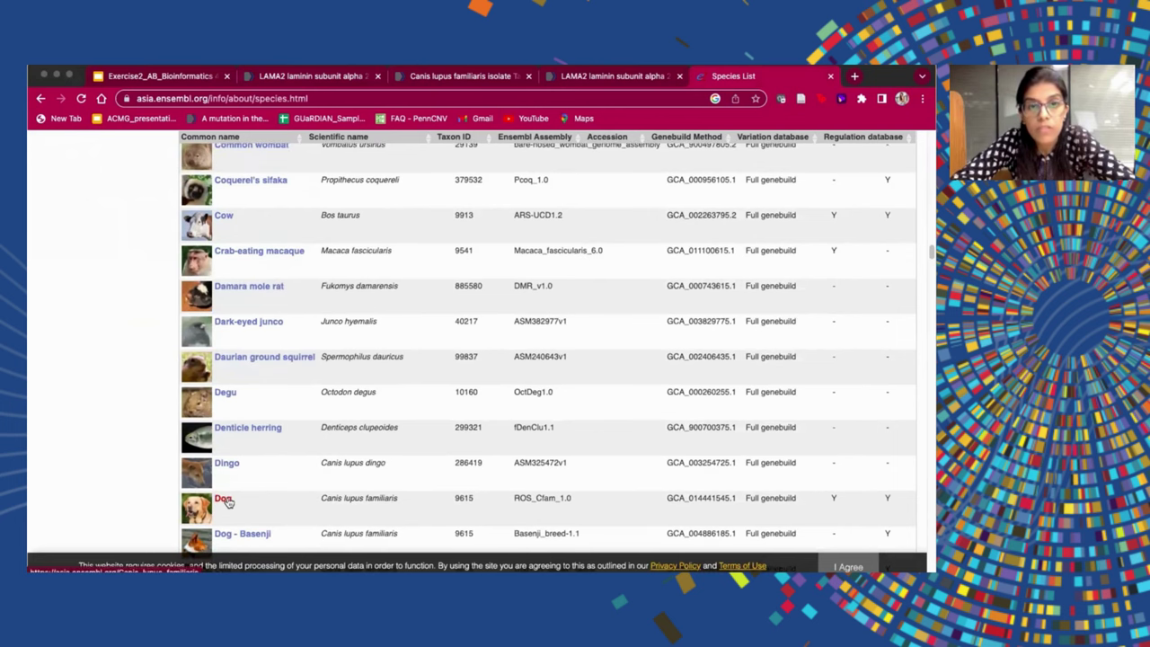
left_click(223, 500)
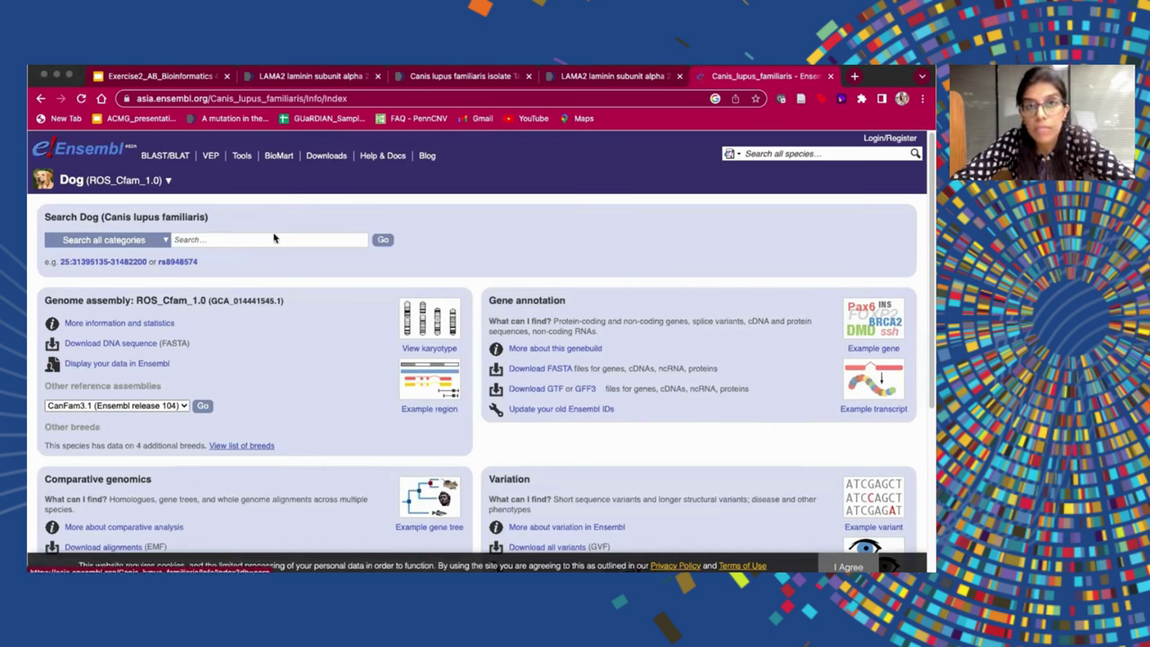
Step: Start a new BLAST/BLAT job for the dog genome, paste the copied DNA sequence as its query and look through it
left_click(172, 162)
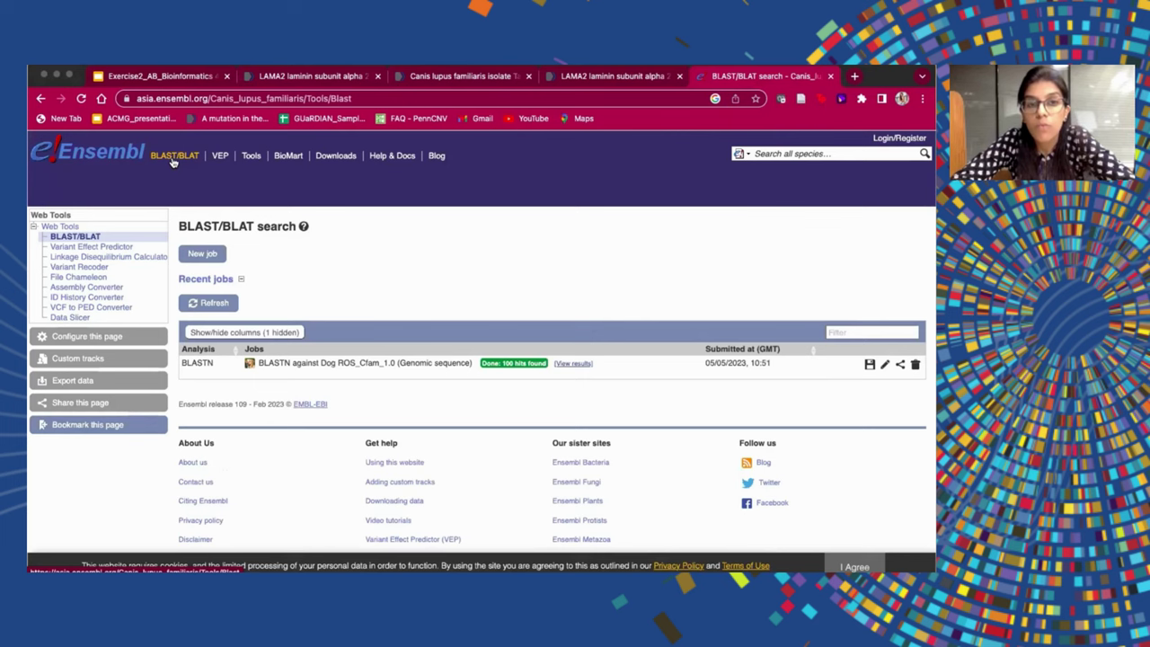
left_click(204, 254)
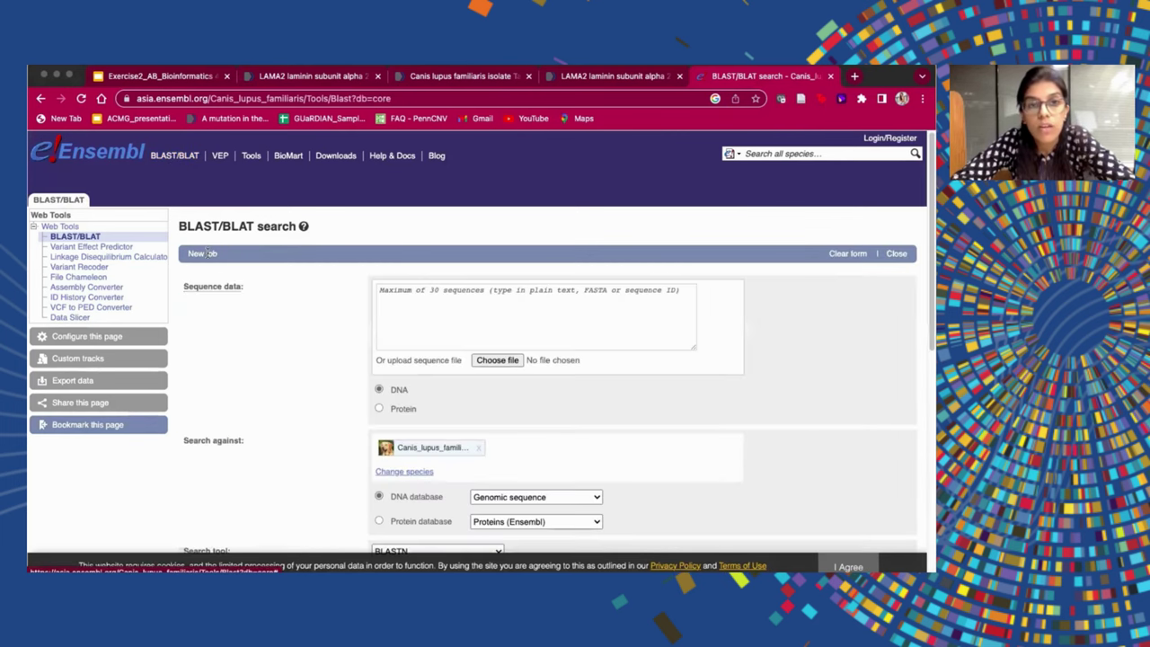
left_click(425, 319)
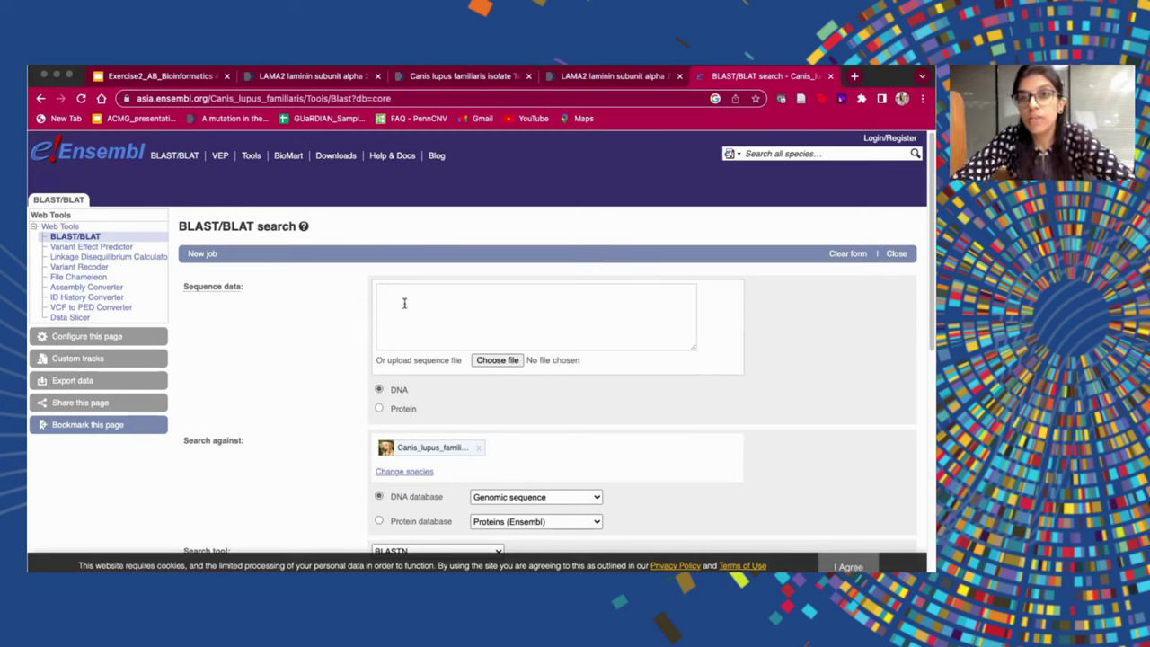
key("super+v")
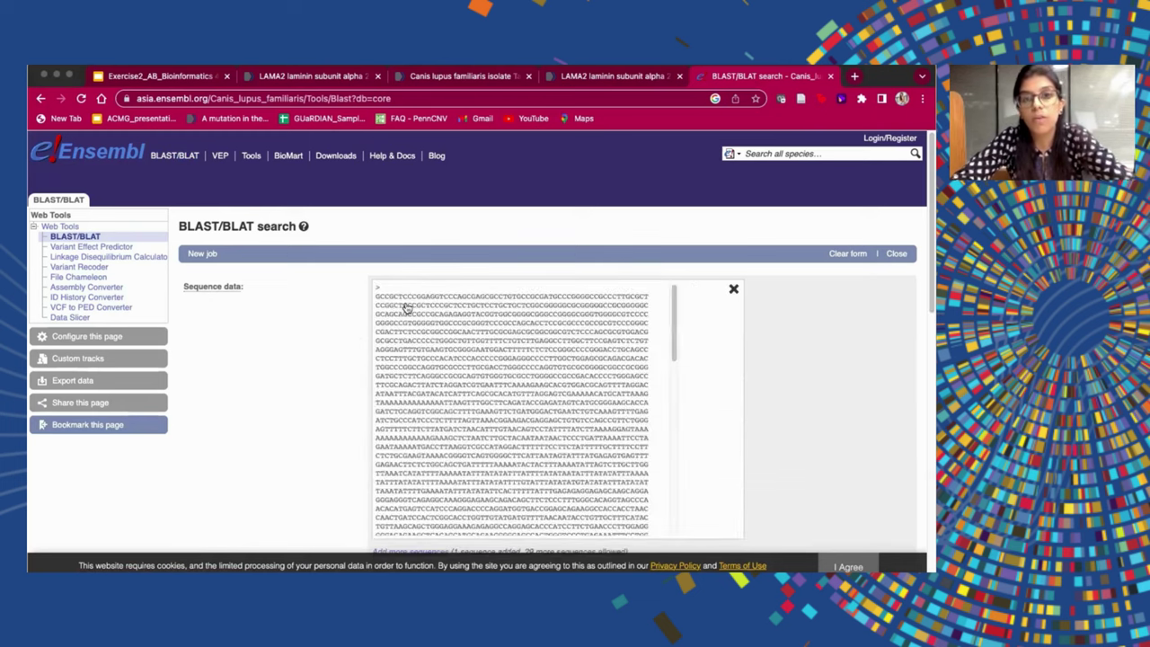
scroll(467, 409, "down", 10)
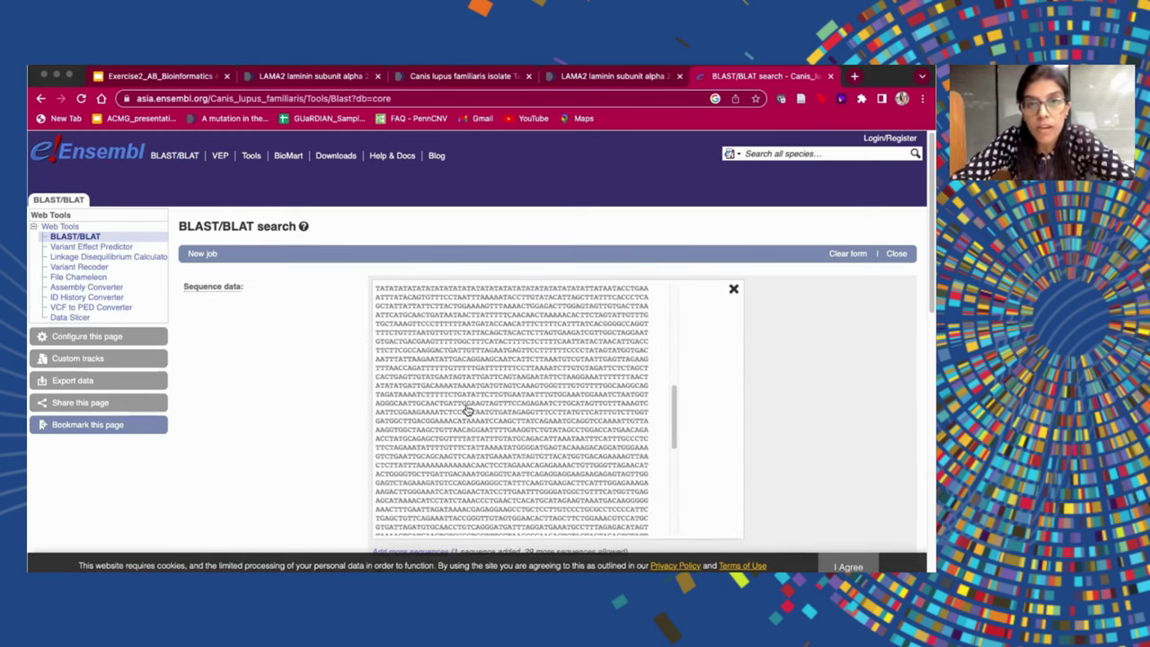
scroll(588, 389, "down", 3)
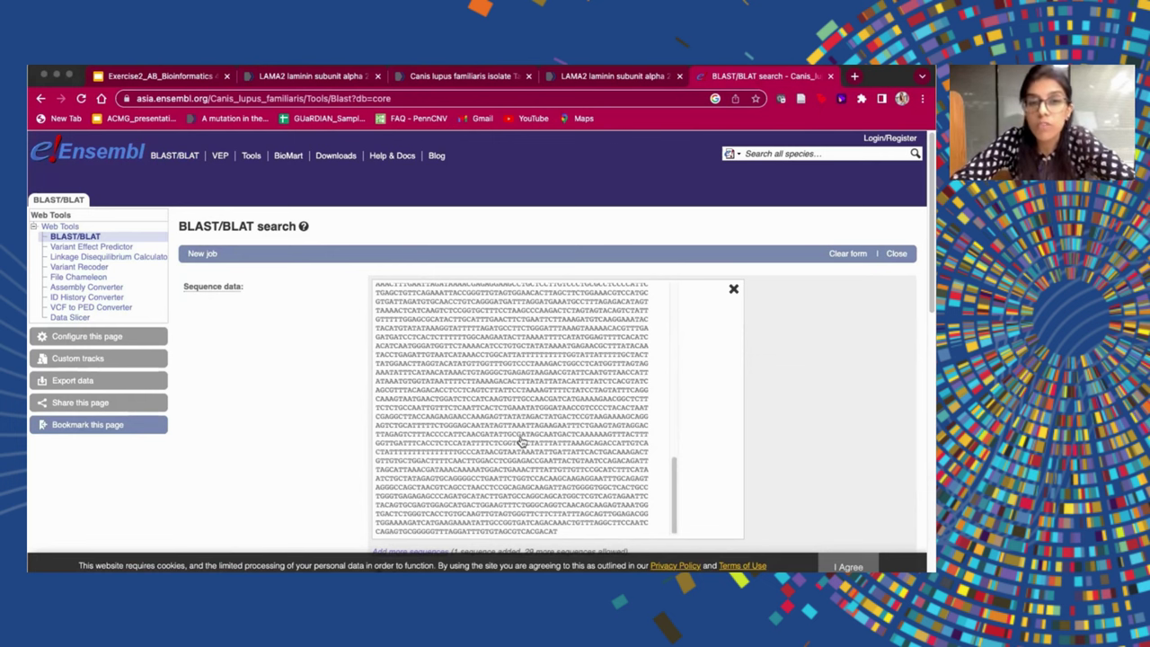
Step: Check the DNA, Genomic sequence, BLASTN and Normal sensitivity settings and run the search against Canis lupus familiaris
scroll(522, 442, "down", 3)
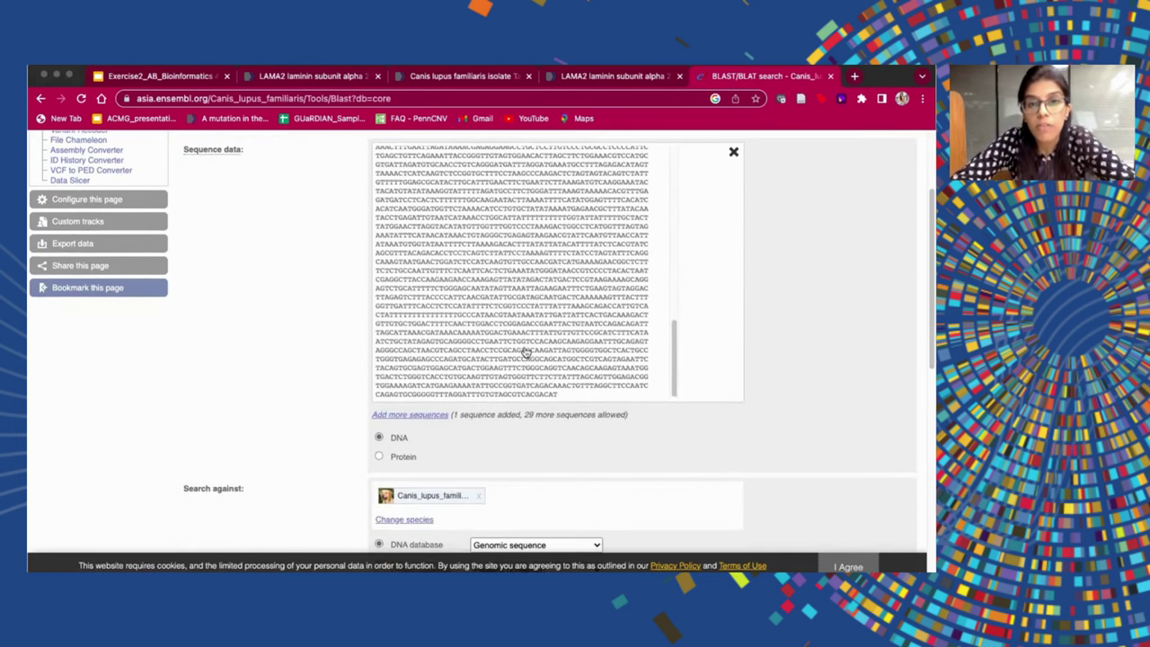
scroll(435, 422, "down", 1)
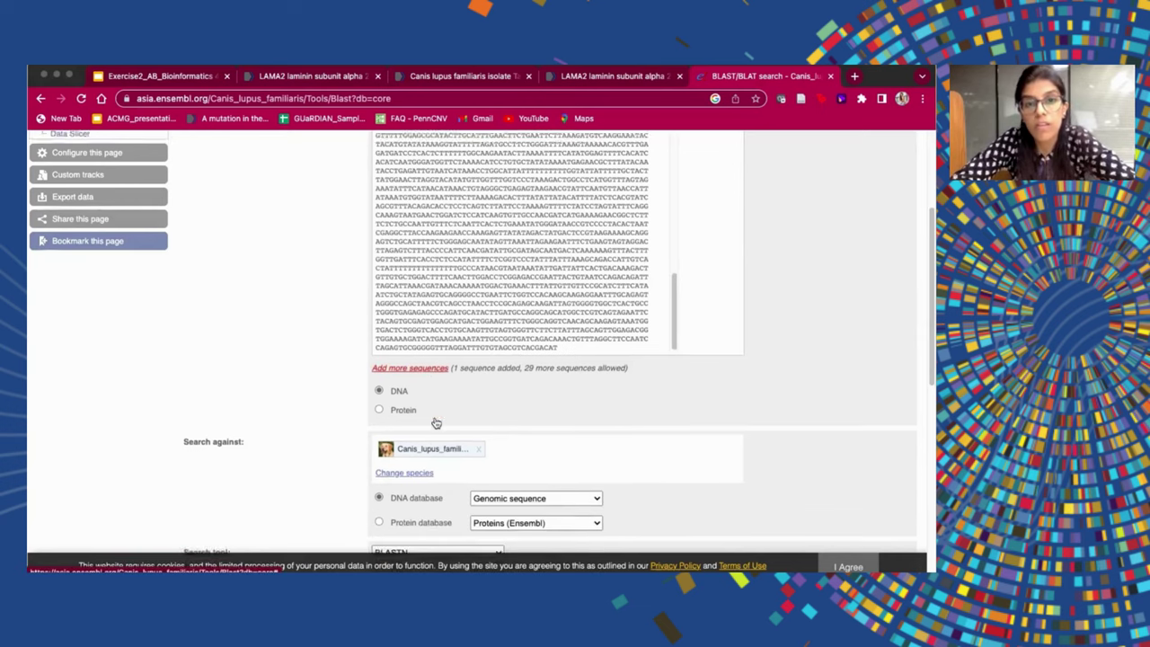
scroll(436, 422, "down", 1)
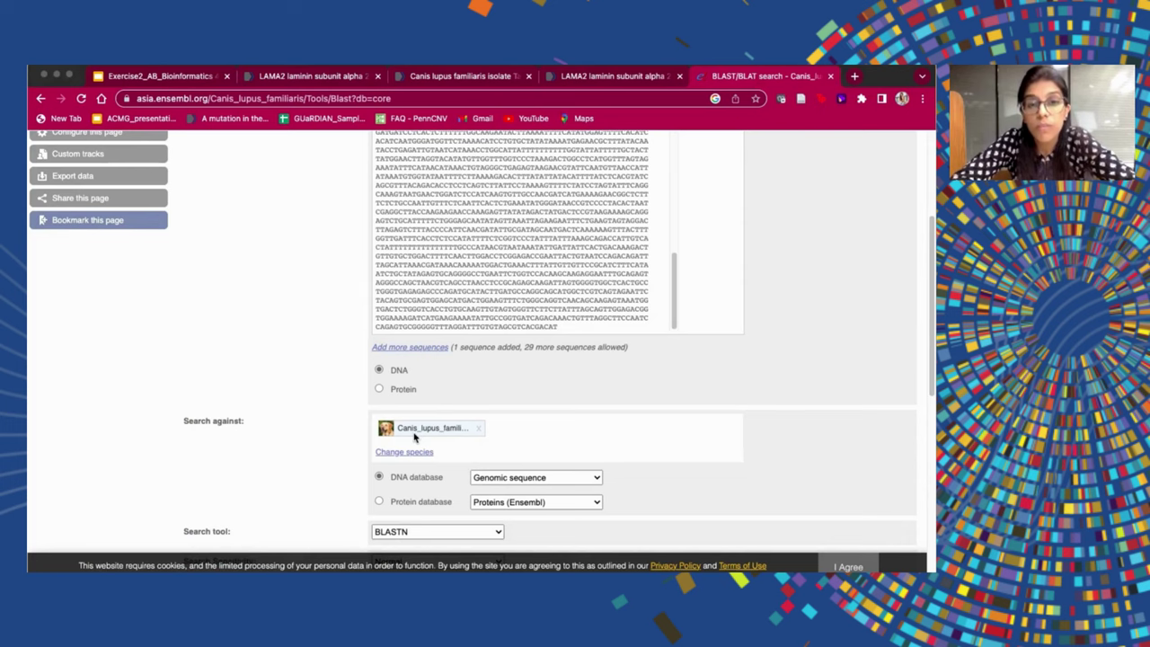
scroll(414, 437, "down", 1)
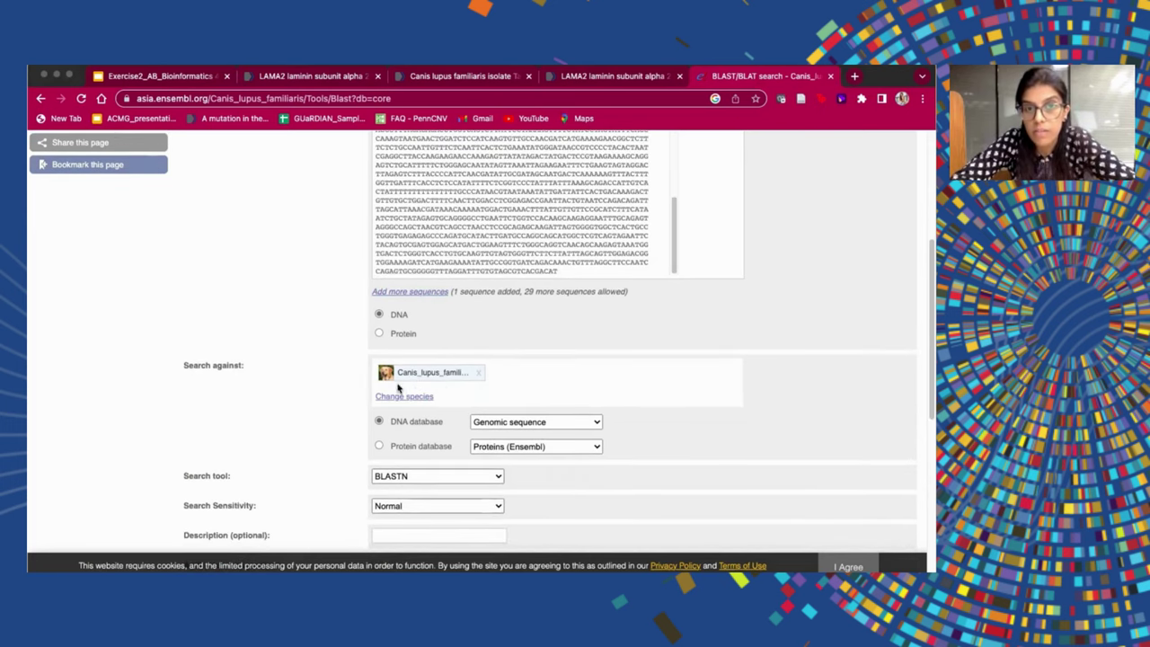
scroll(366, 429, "down", 1)
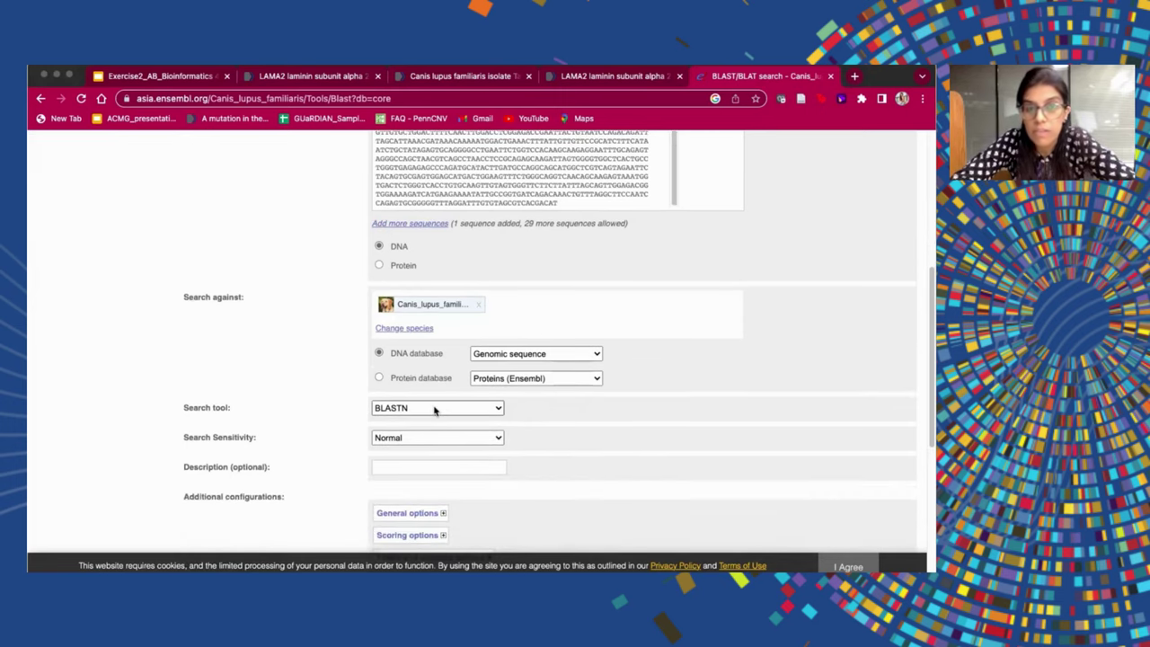
scroll(434, 410, "down", 1)
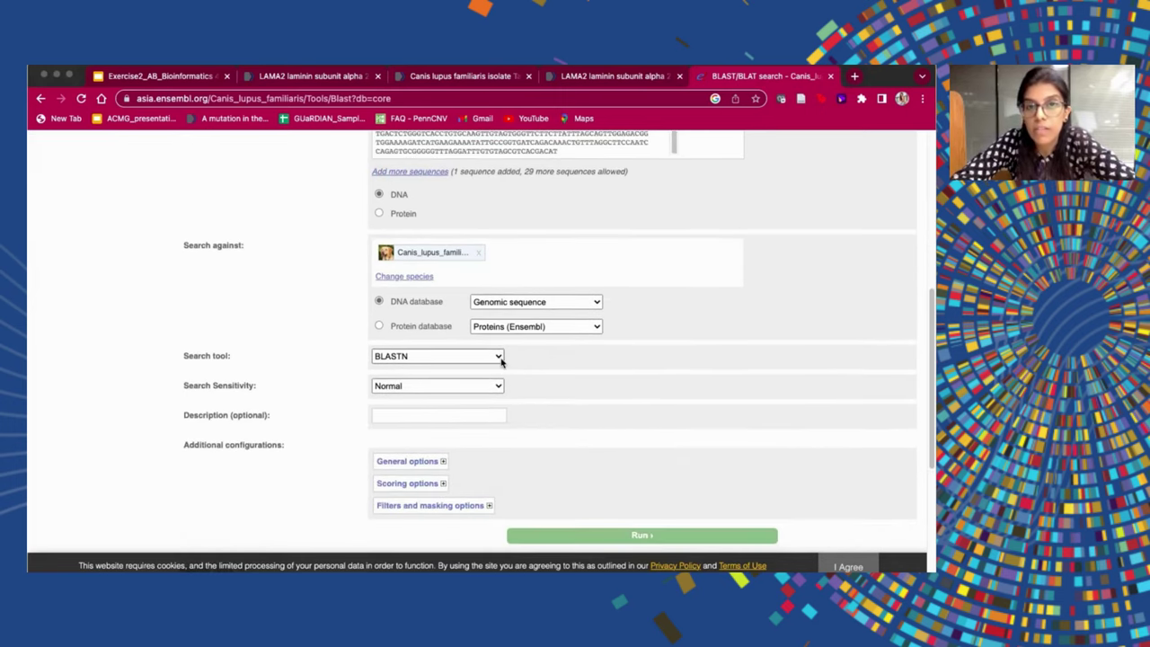
scroll(501, 359, "down", 1)
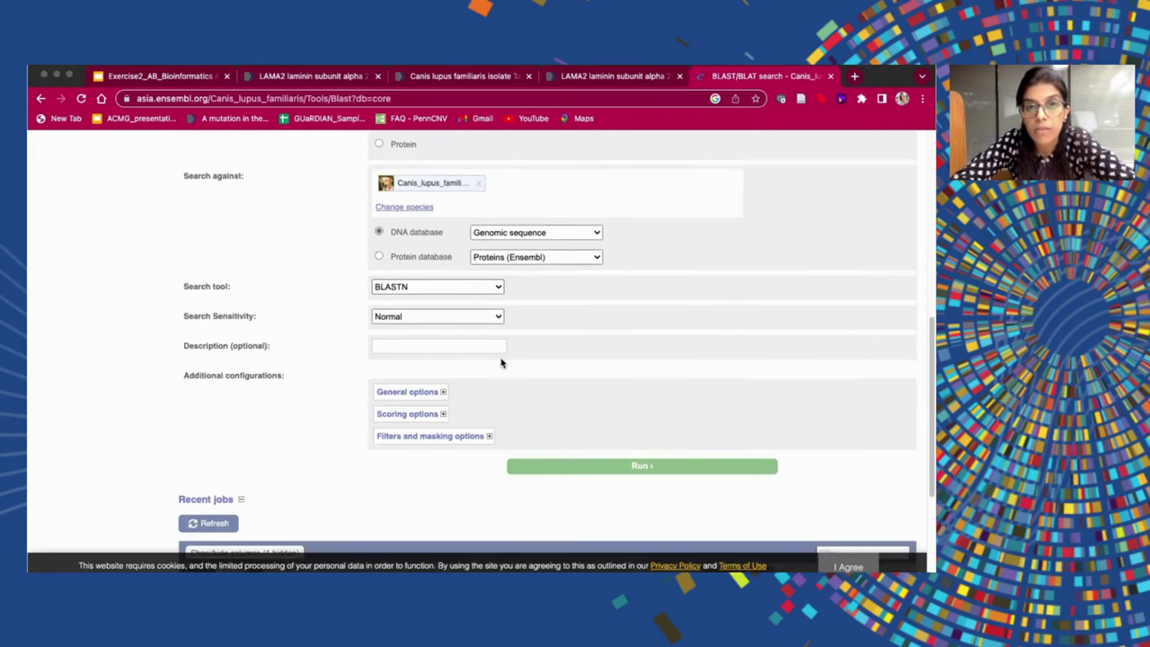
left_click(550, 467)
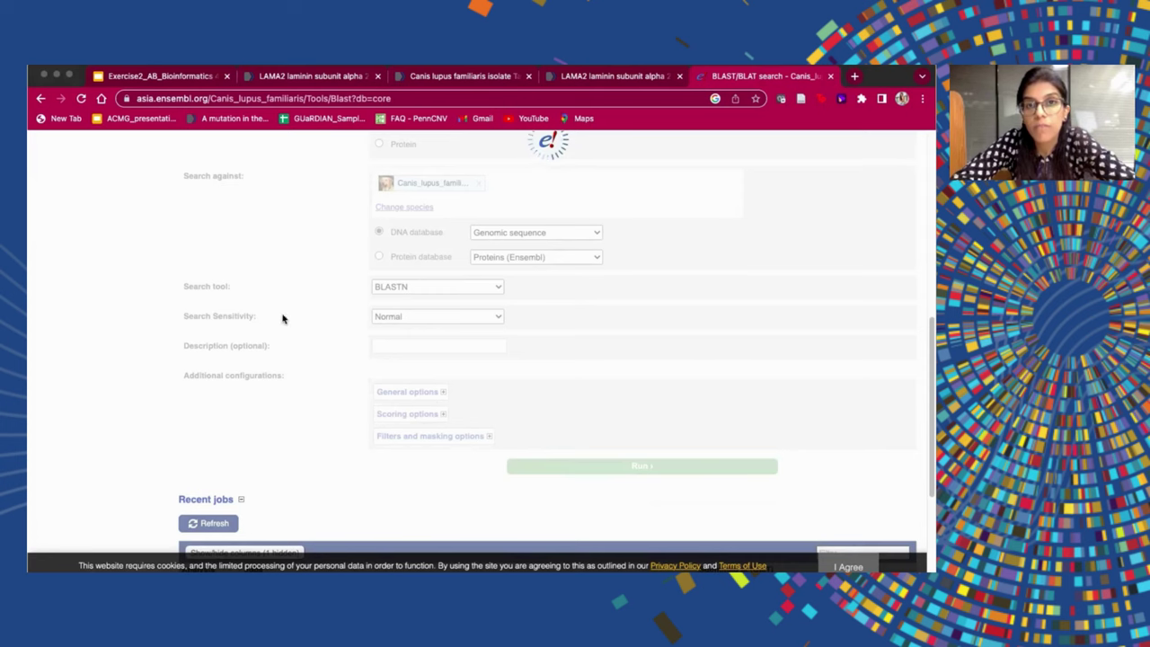
Step: Return to the recent jobs, open the results of the completed BLASTN job against Dog ROS_Cfam_1.0 and review the hits table
left_click(42, 99)
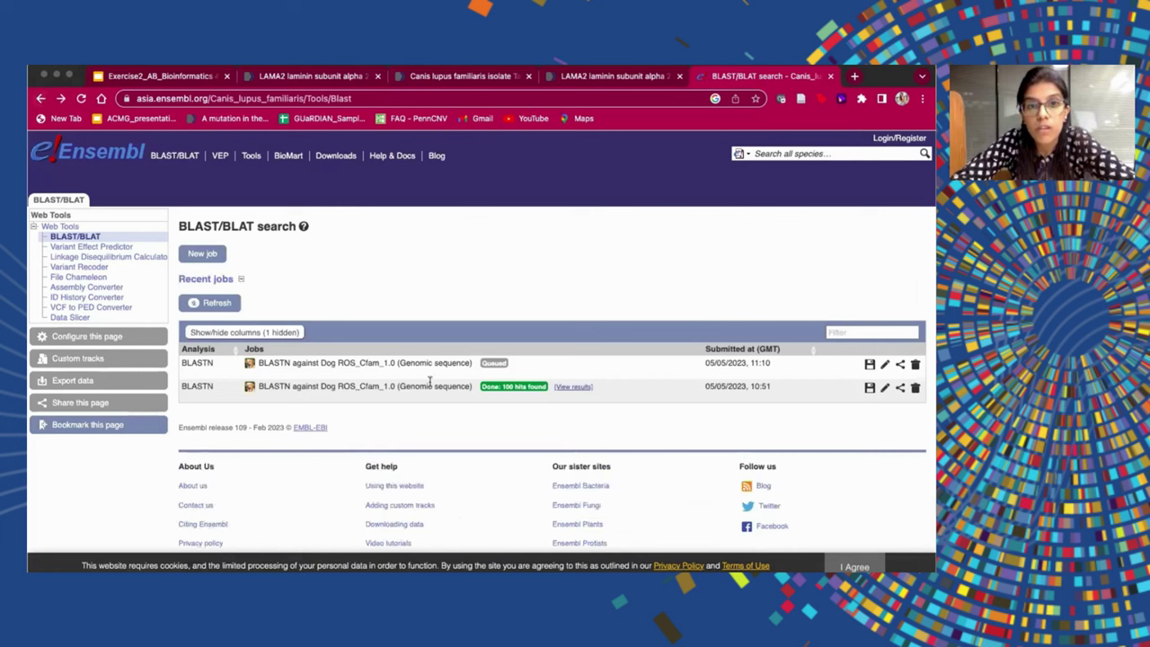
left_click(574, 387)
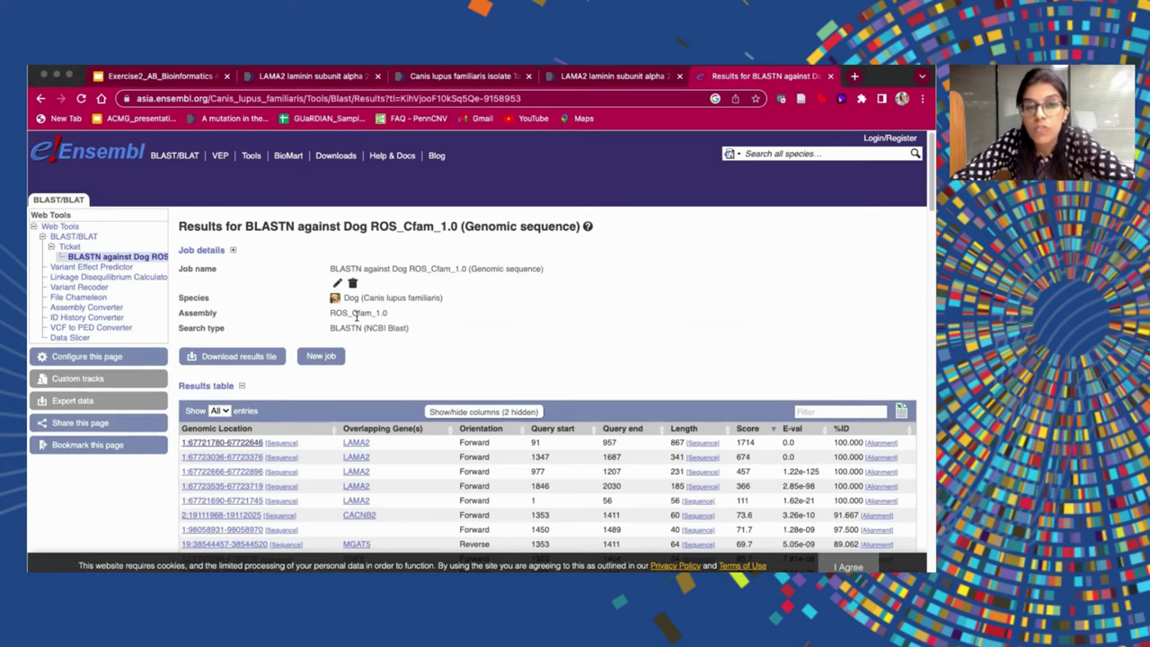
scroll(357, 321, "down", 2)
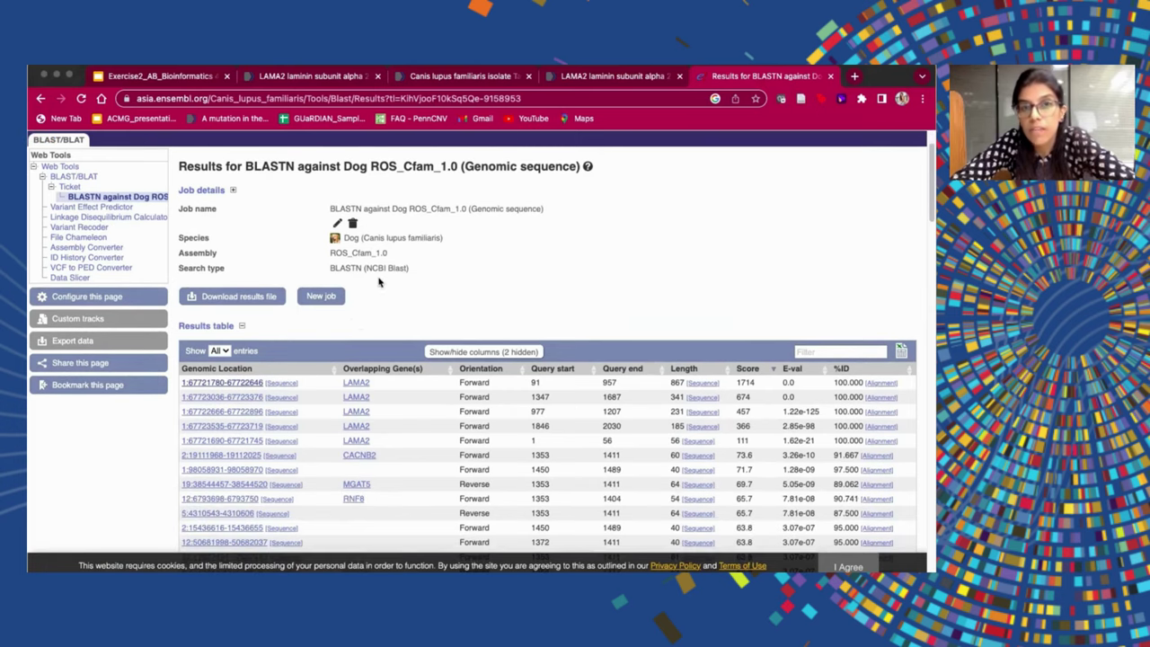
scroll(307, 436, "down", 1)
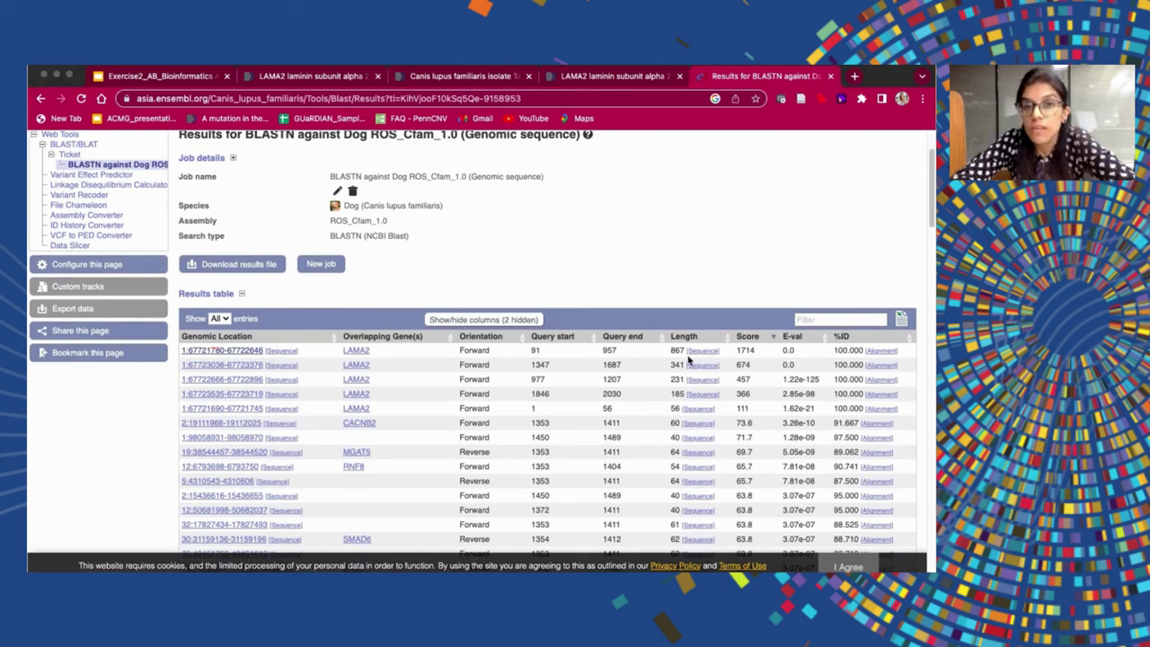
left_click(251, 353)
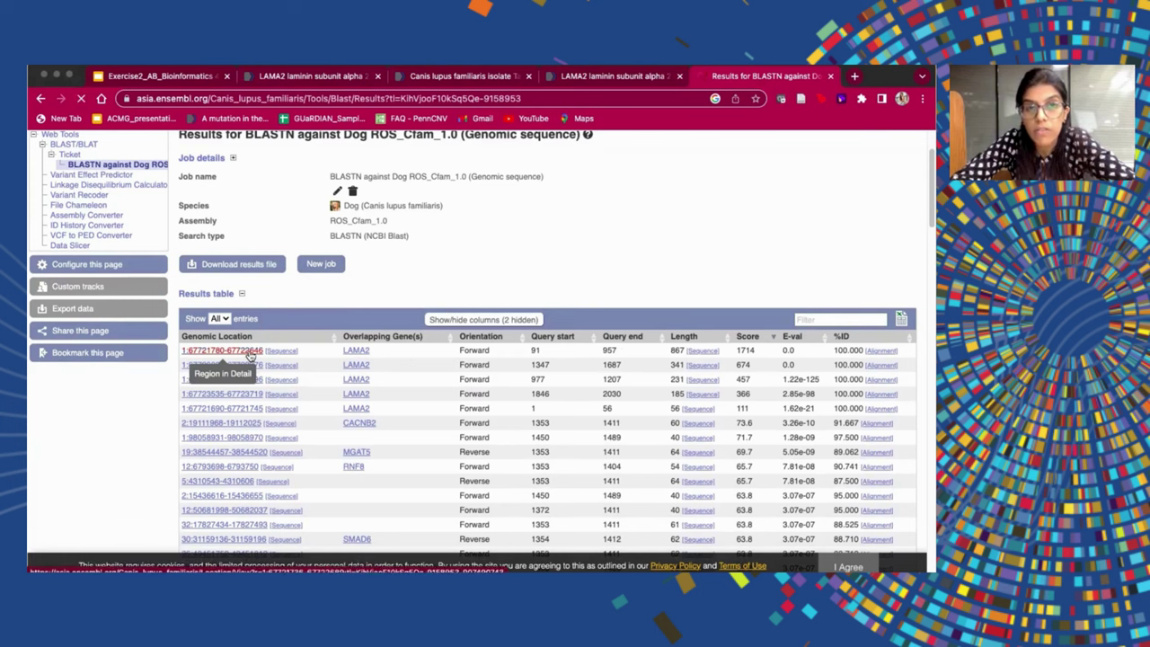
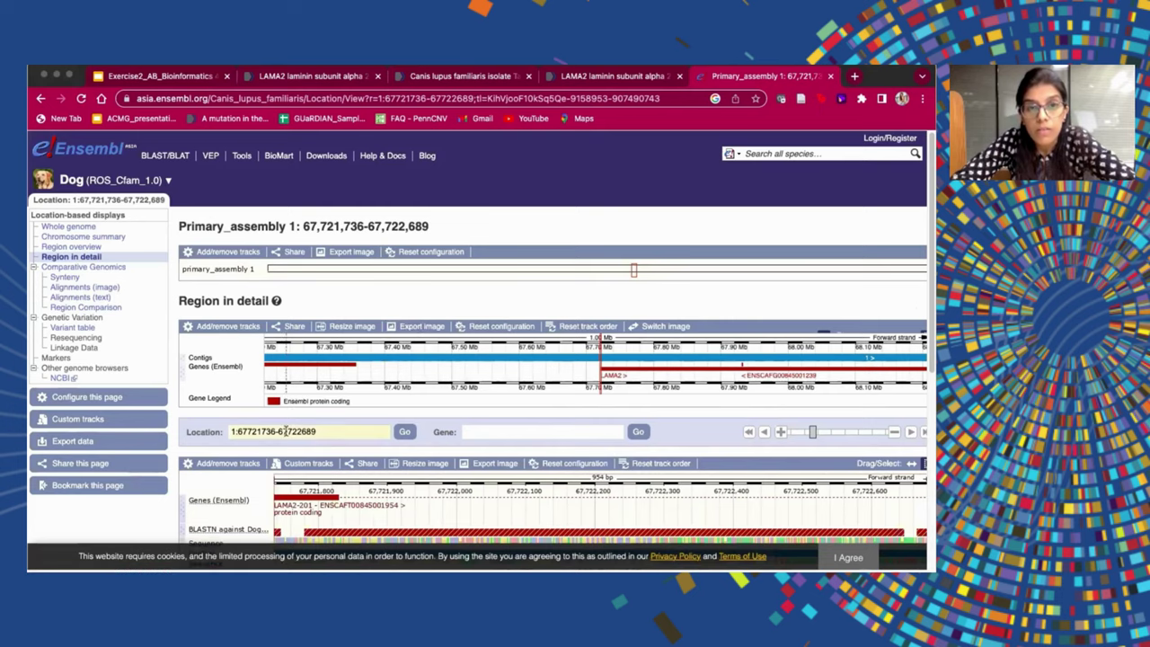
scroll(290, 413, "down", 3)
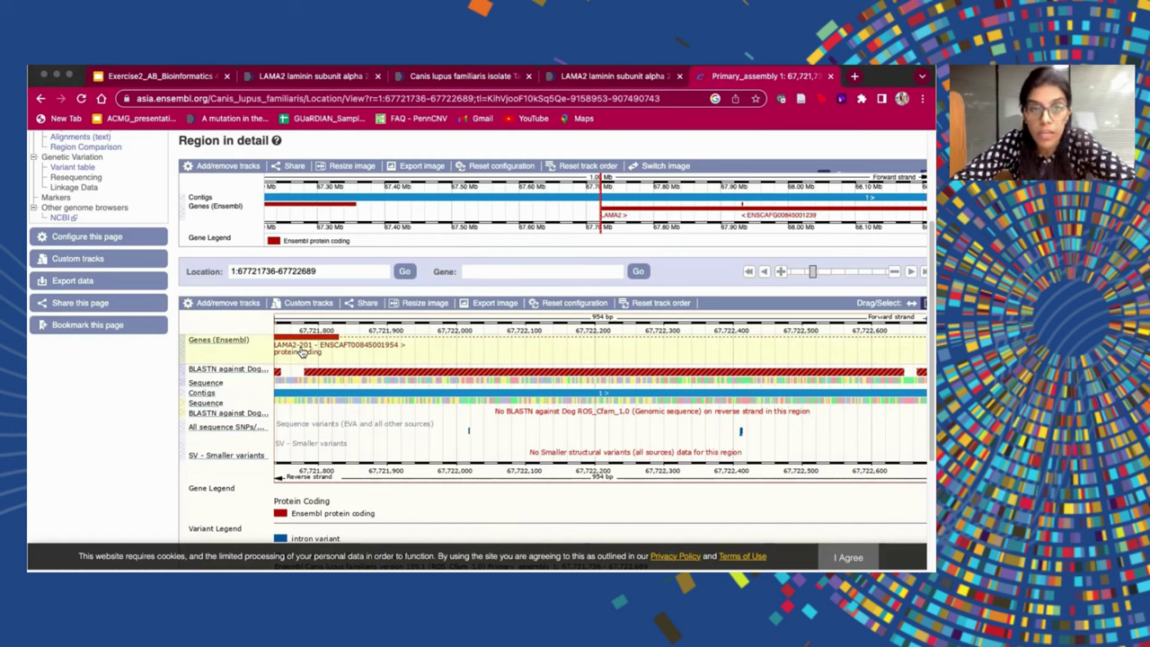
scroll(302, 353, "up", 2)
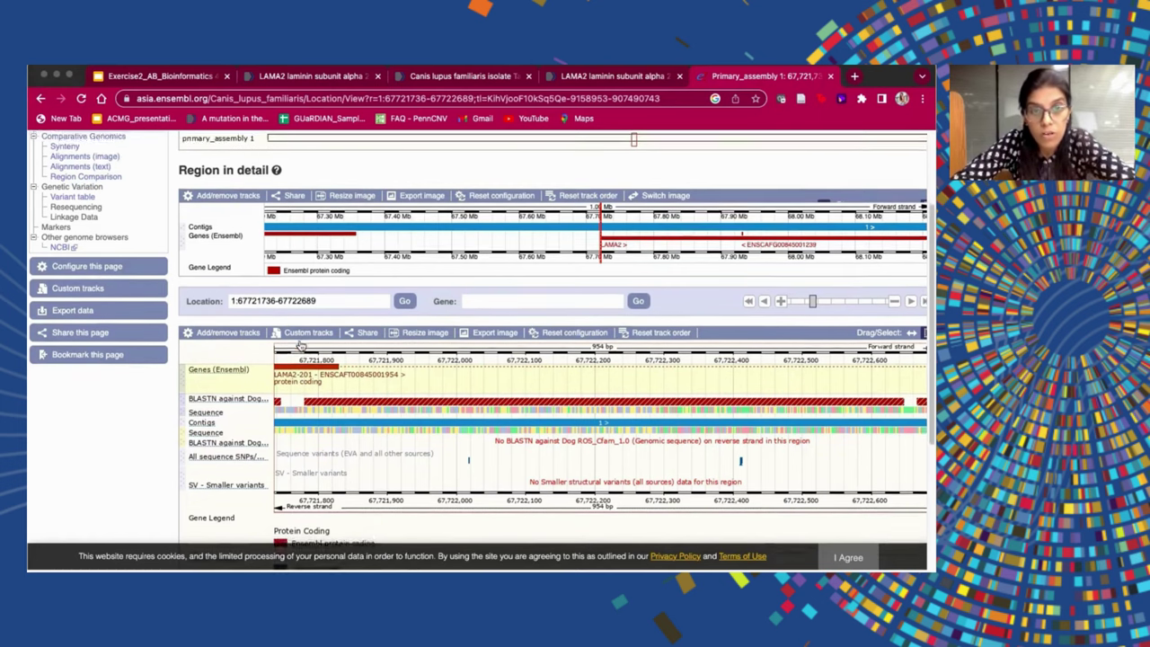
scroll(300, 350, "down", 2)
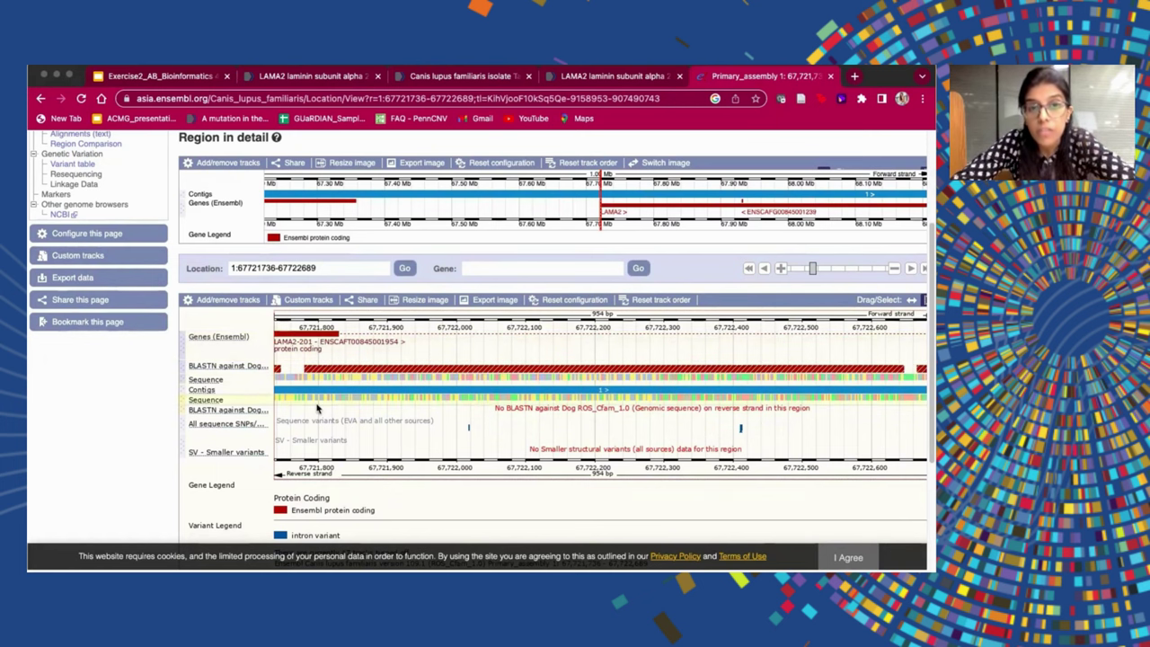
scroll(317, 409, "down", 1)
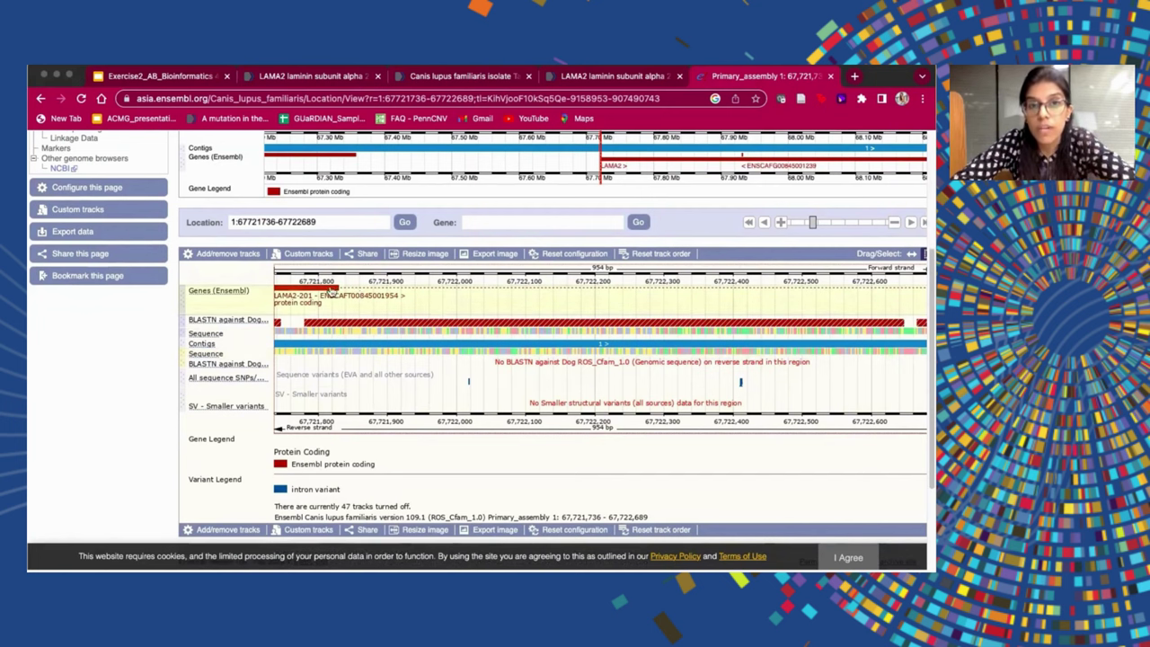
scroll(334, 322, "down", 1)
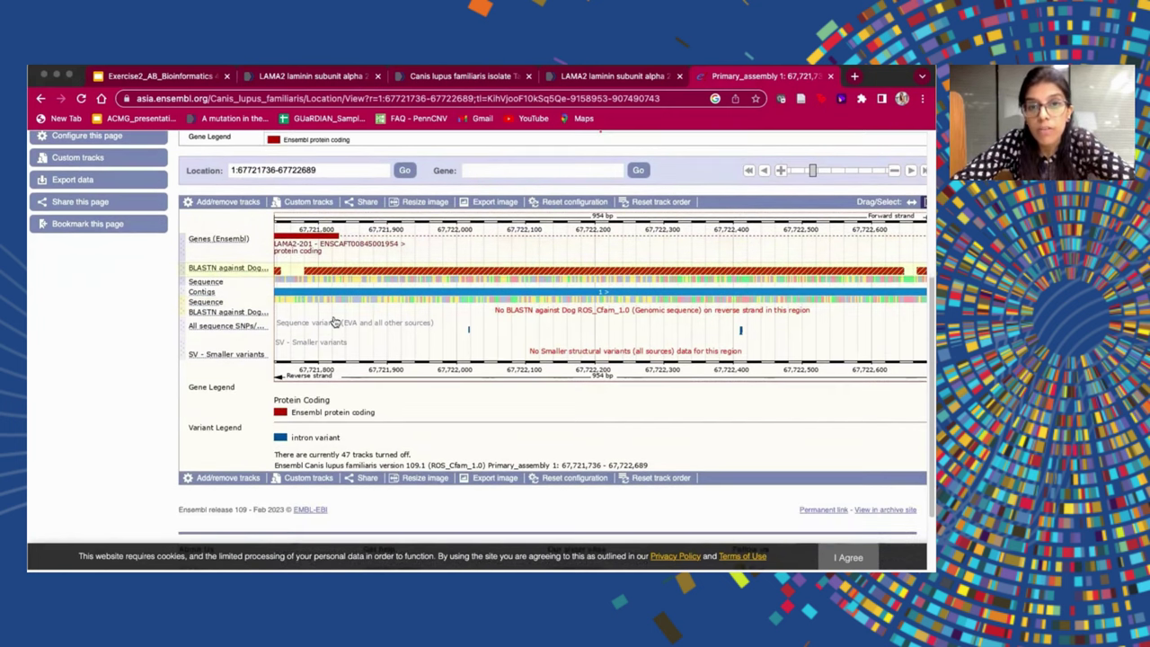
scroll(334, 322, "up", 4)
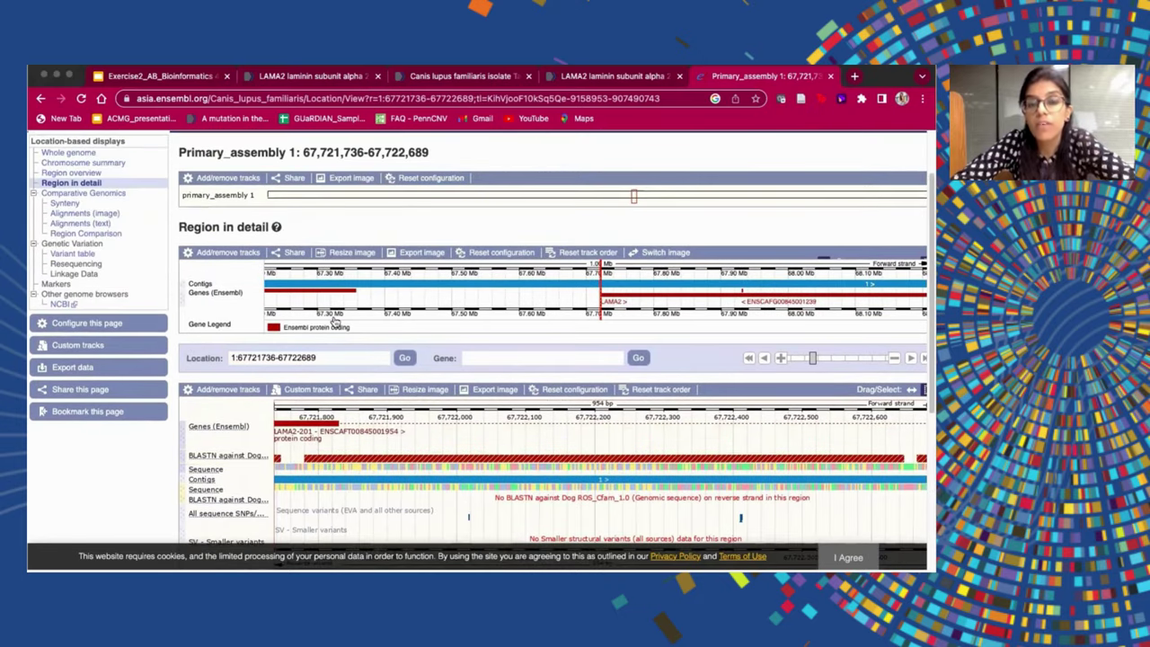